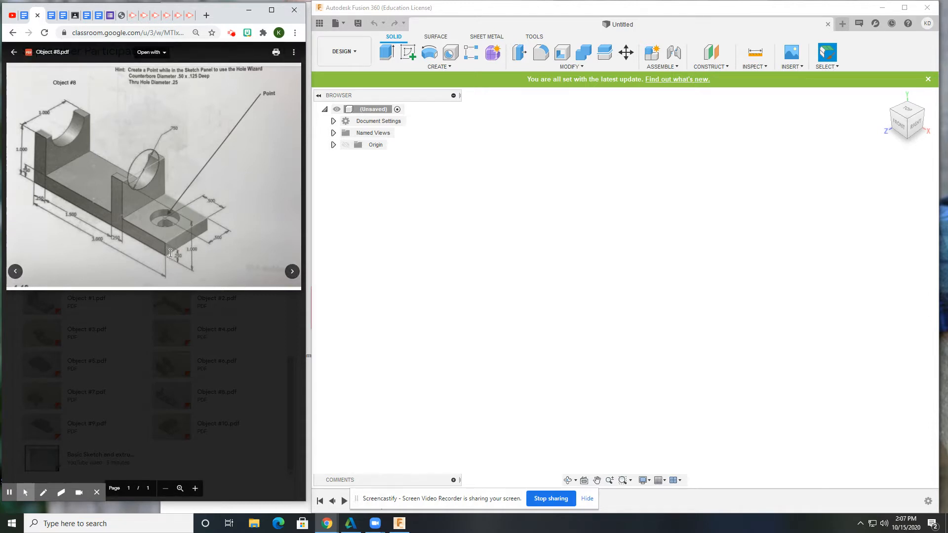
# Start a new sketch on the front plane for the profile of Object #8.
pyautogui.click(150, 244)
pyautogui.click(416, 55)
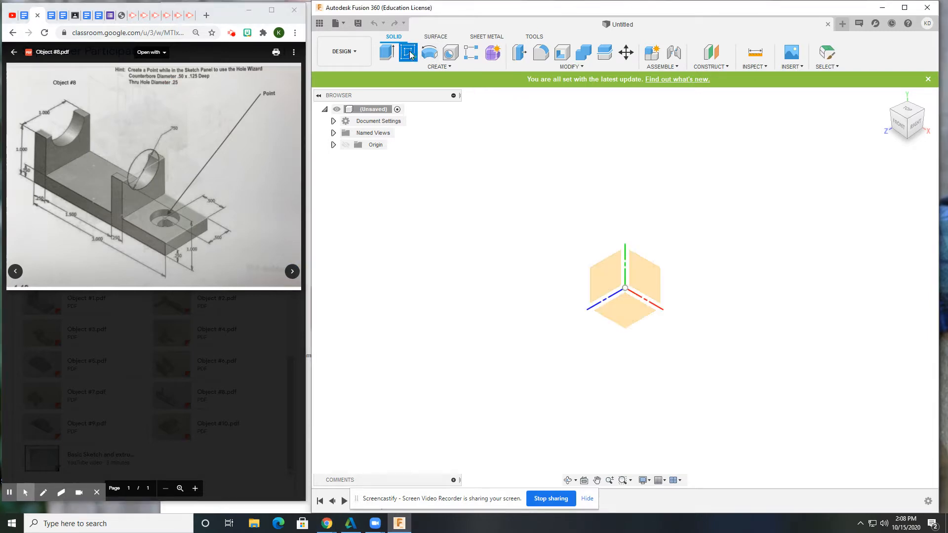
pyautogui.click(645, 275)
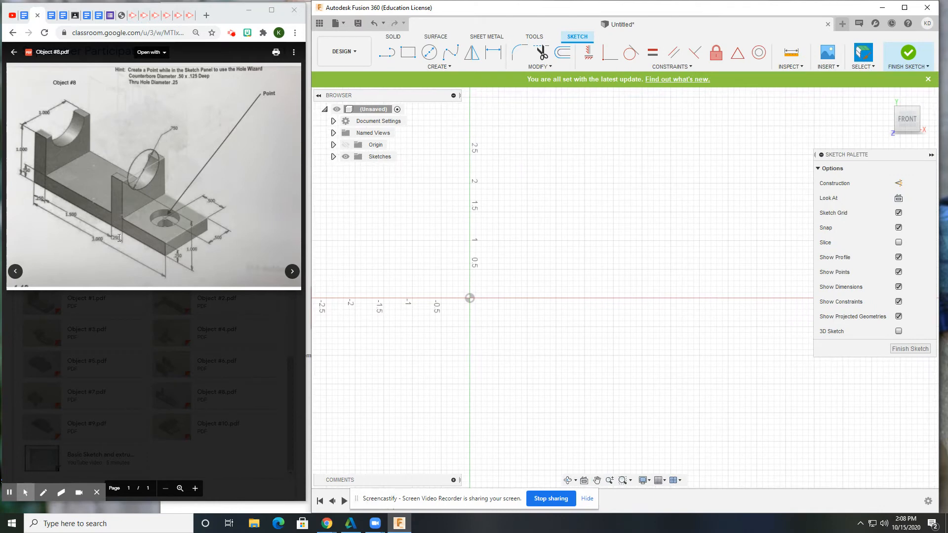
pyautogui.click(29, 180)
# Sketch lines from the origin for a left post about 2.2 in tall and 0.8 in wide, a floor, and a second post's inner side about 1.6 in high.
pyautogui.click(386, 52)
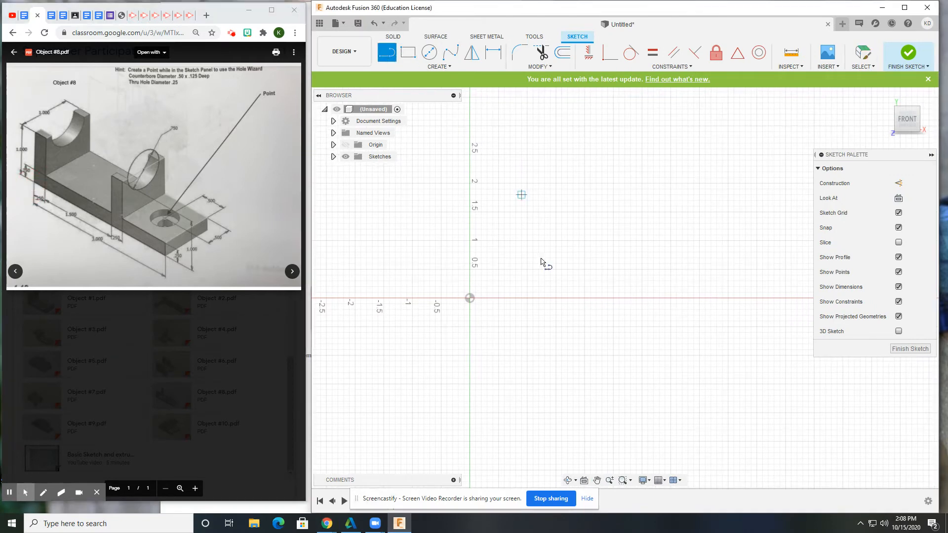
pyautogui.click(470, 298)
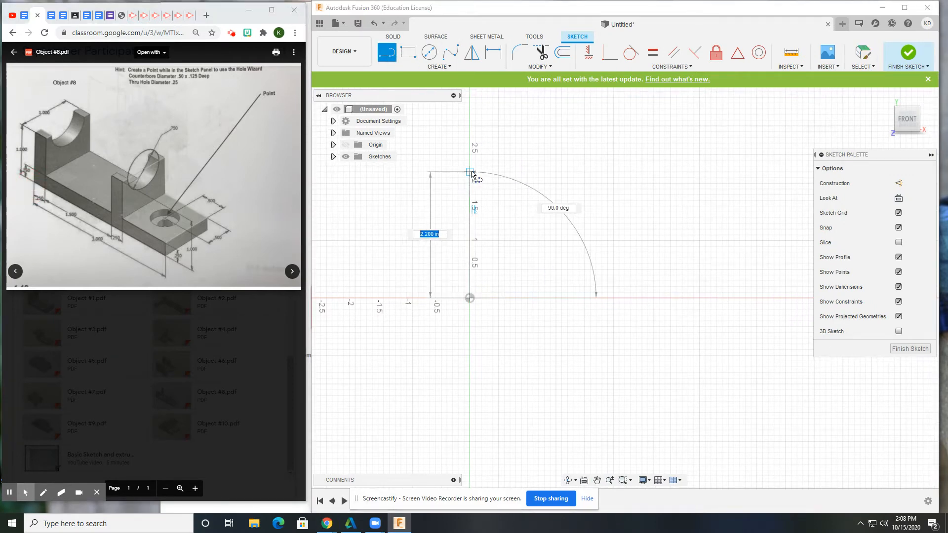
pyautogui.click(470, 172)
pyautogui.click(515, 172)
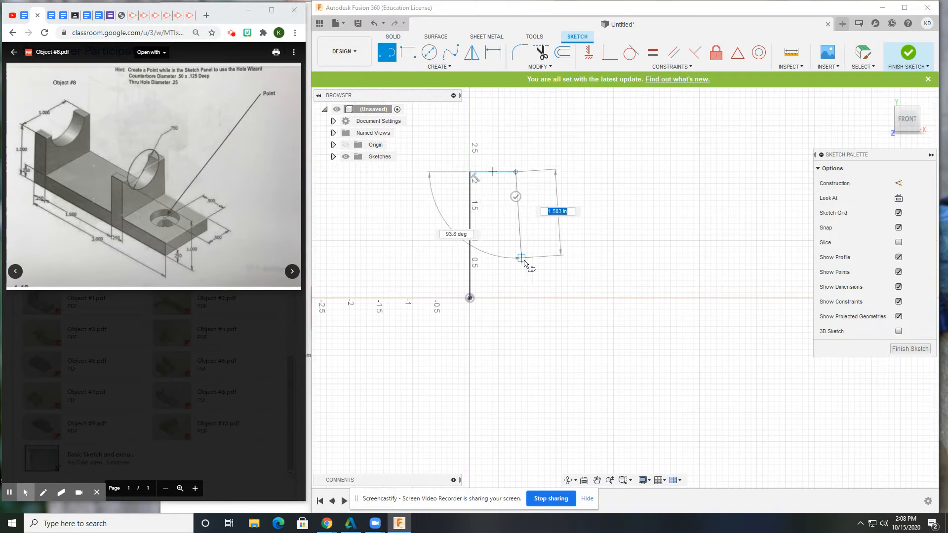
pyautogui.click(516, 263)
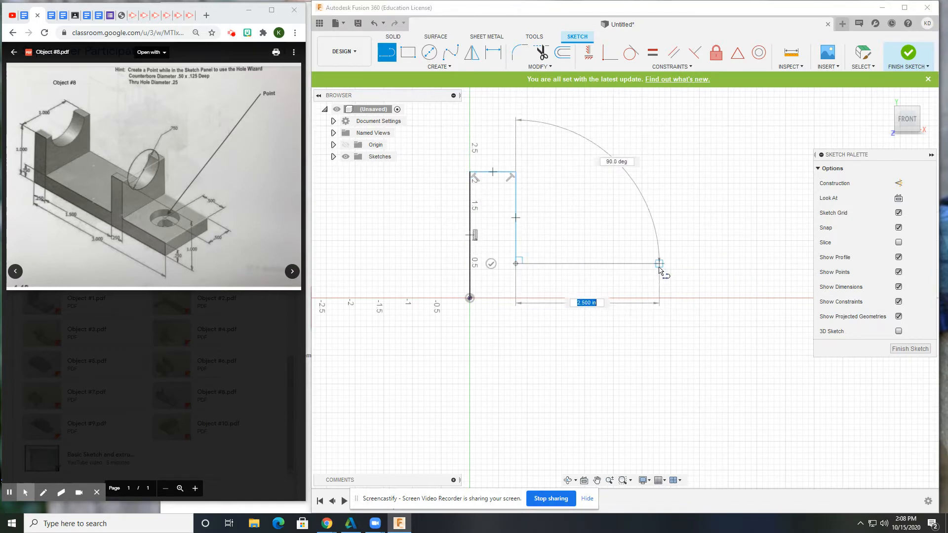
pyautogui.click(690, 263)
pyautogui.click(690, 171)
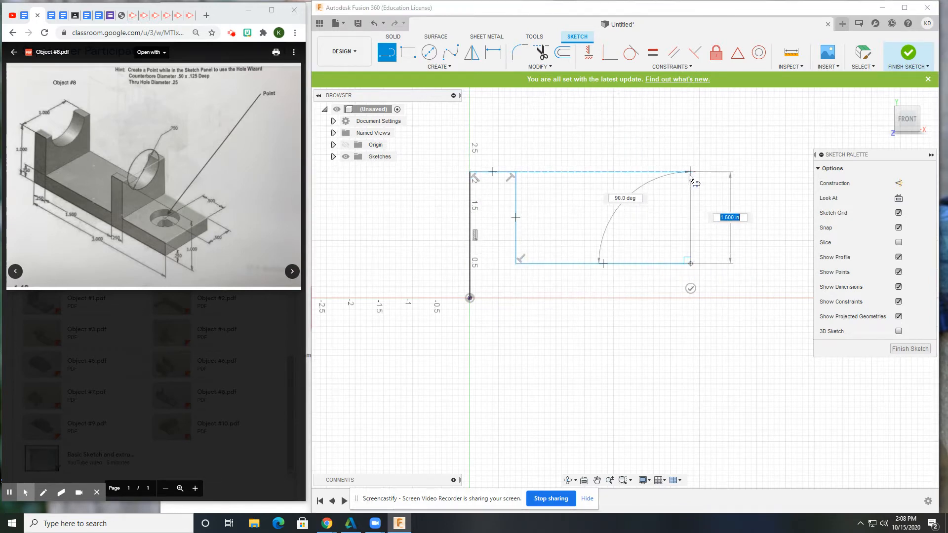
# Complete the second post and the right end of the base, closing the outline at the origin with a bottom edge about 7.2 in long.
pyautogui.scroll(1, 694, 173)
pyautogui.moveTo(715, 170); pyautogui.dragTo(621, 187, button='middle')
pyautogui.click(654, 180)
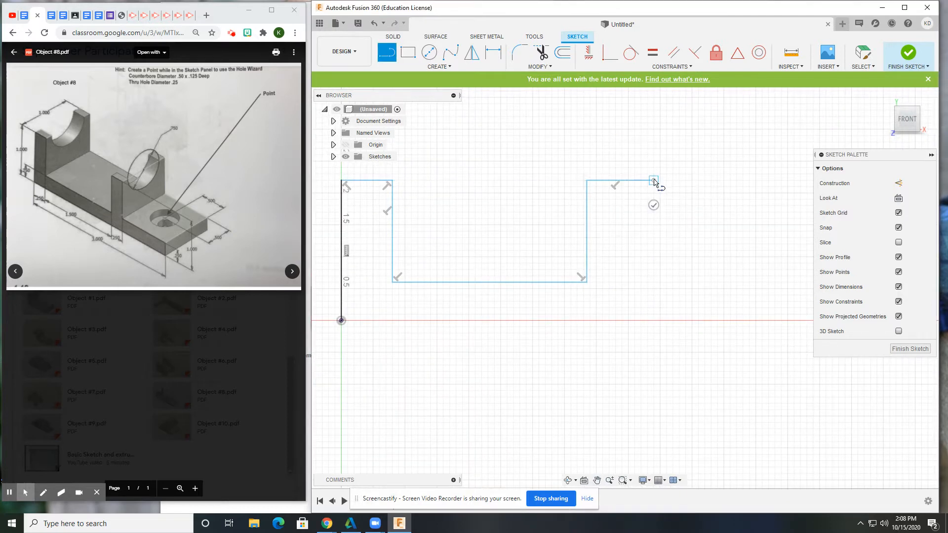
pyautogui.click(653, 282)
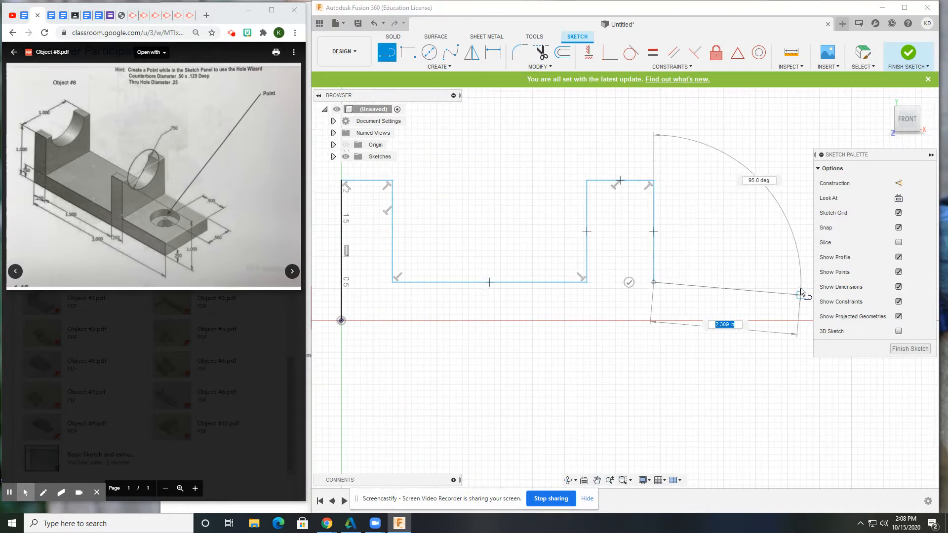
pyautogui.click(799, 282)
pyautogui.click(800, 321)
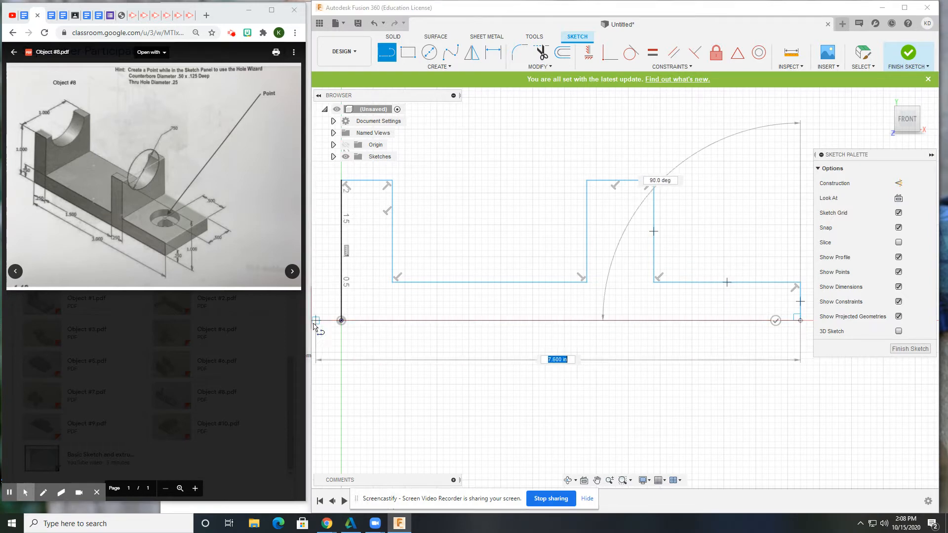
pyautogui.click(341, 321)
pyautogui.scroll(-1, 575, 344)
pyautogui.scroll(-2, 574, 344)
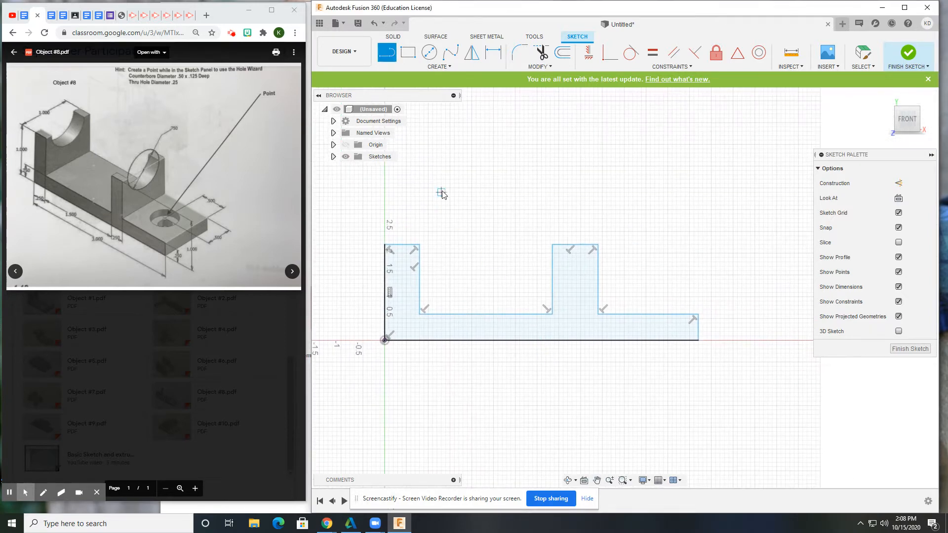
# Dimension the outer vertical edge of the left post to 1 in.
pyautogui.click(491, 54)
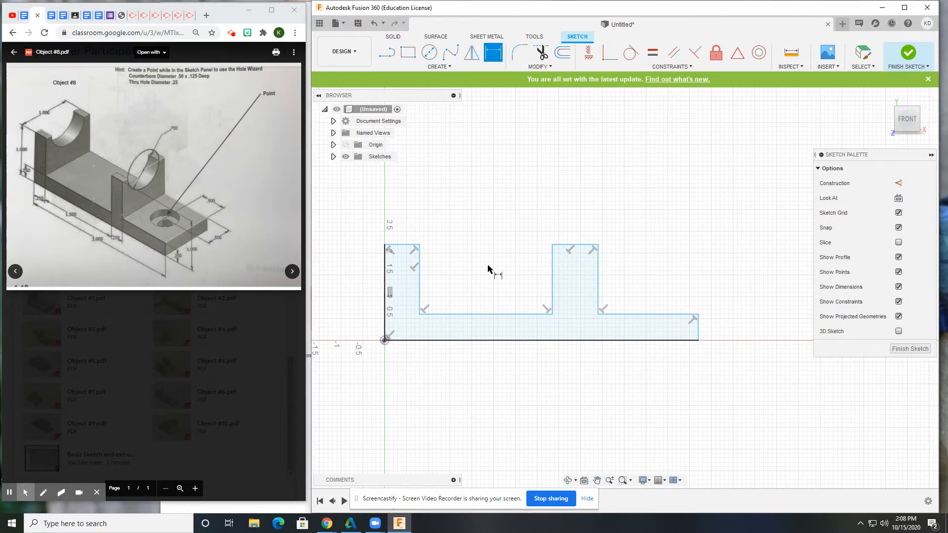
pyautogui.click(385, 277)
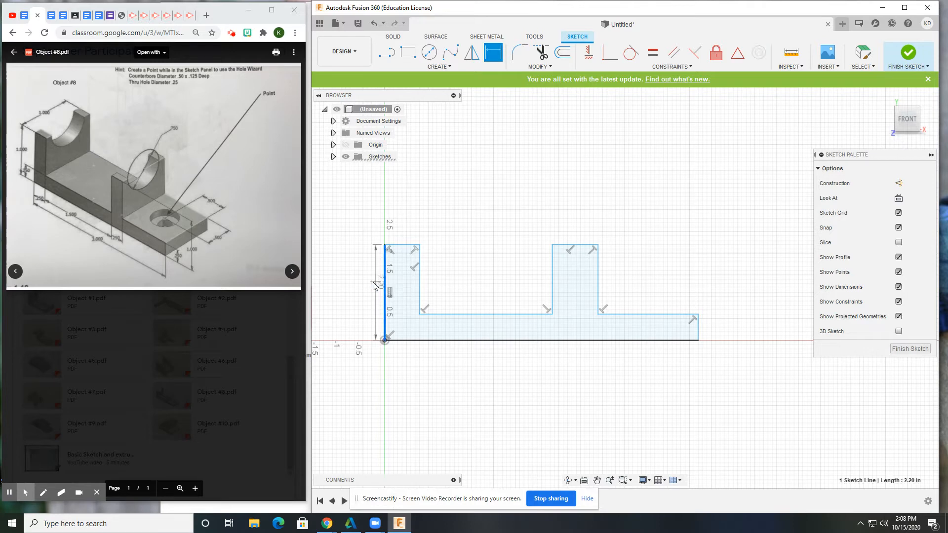
pyautogui.click(368, 280)
pyautogui.press('Return')
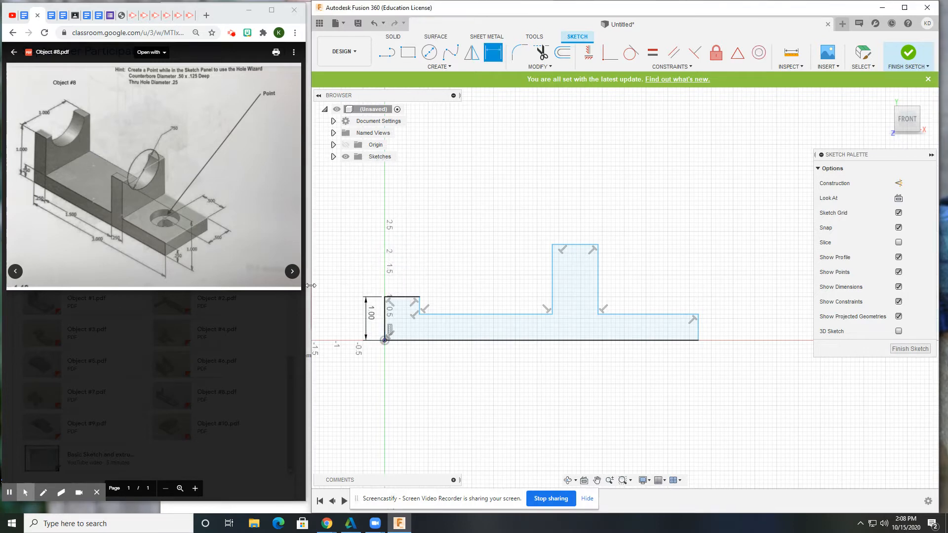
# Dimension the base thickness between the floor line connecting the posts and the bottom edge to 0.25 in.
pyautogui.click(438, 314)
pyautogui.click(428, 339)
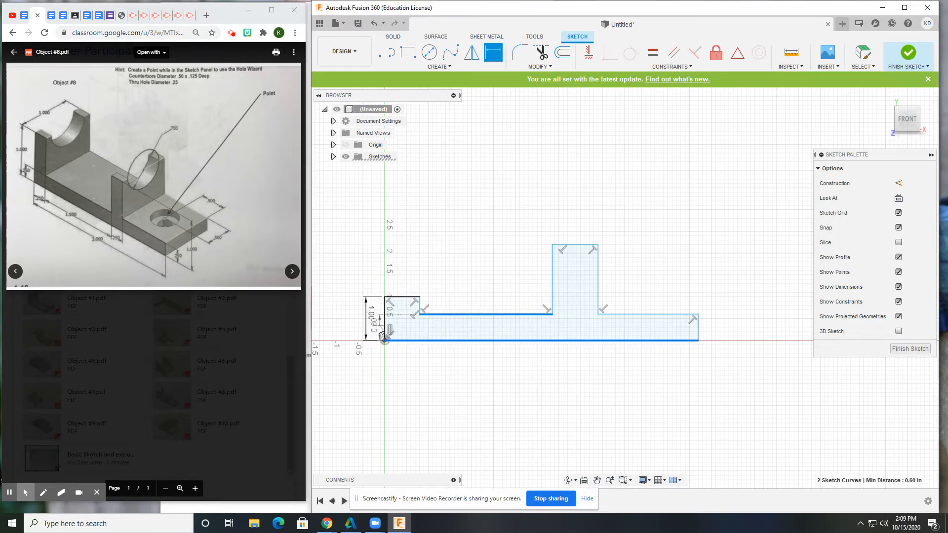
pyautogui.click(377, 324)
pyautogui.write('.25')
pyautogui.press('Return')
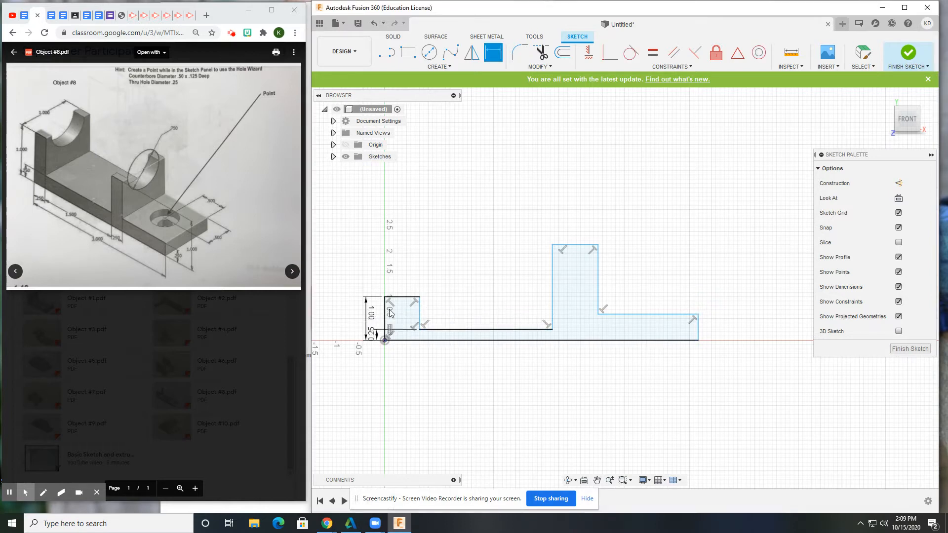
# Dimension the full length of the profile's bottom edge to 3 in.
pyautogui.click(462, 340)
pyautogui.click(441, 358)
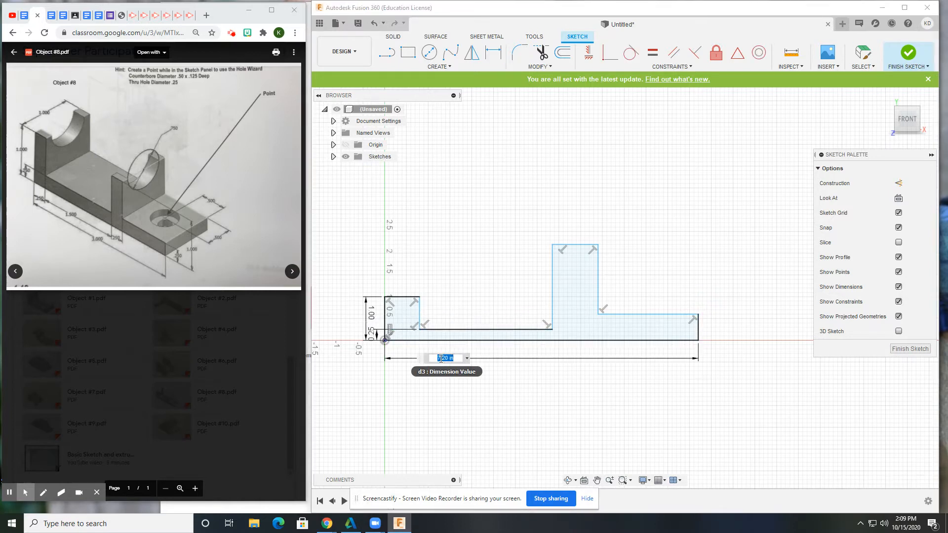
pyautogui.write('3')
pyautogui.press('Return')
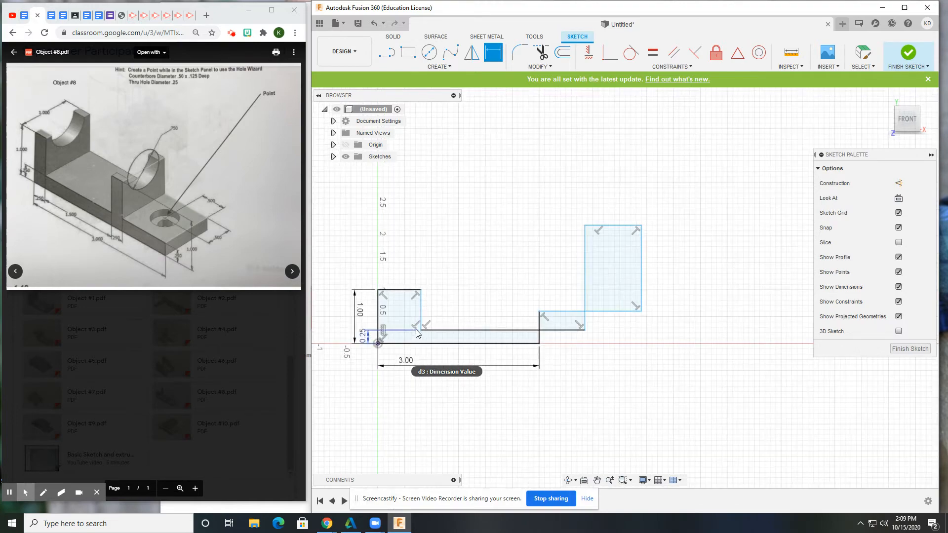
# Move both vertical sides of the second post back over the base, leaving the post about 0.43 in wide.
pyautogui.scroll(3, 416, 330)
pyautogui.press('Escape')
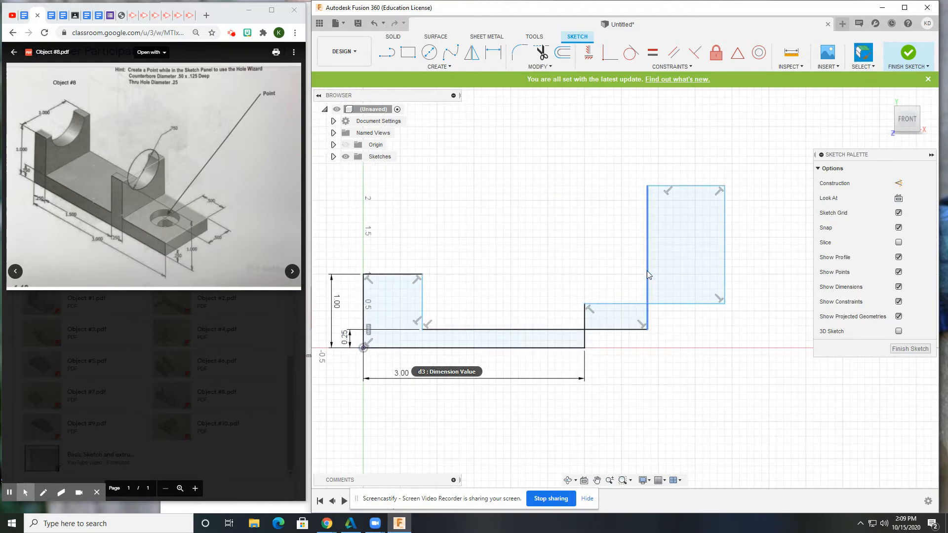
pyautogui.moveTo(647, 270); pyautogui.dragTo(467, 273)
pyautogui.moveTo(726, 263); pyautogui.dragTo(499, 270)
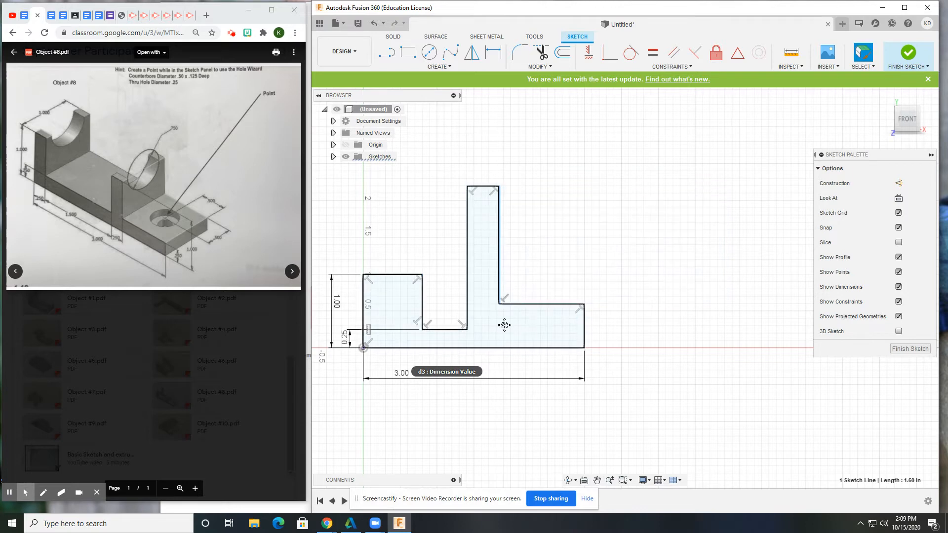
pyautogui.moveTo(505, 325); pyautogui.dragTo(528, 319, button='middle')
pyautogui.click(493, 53)
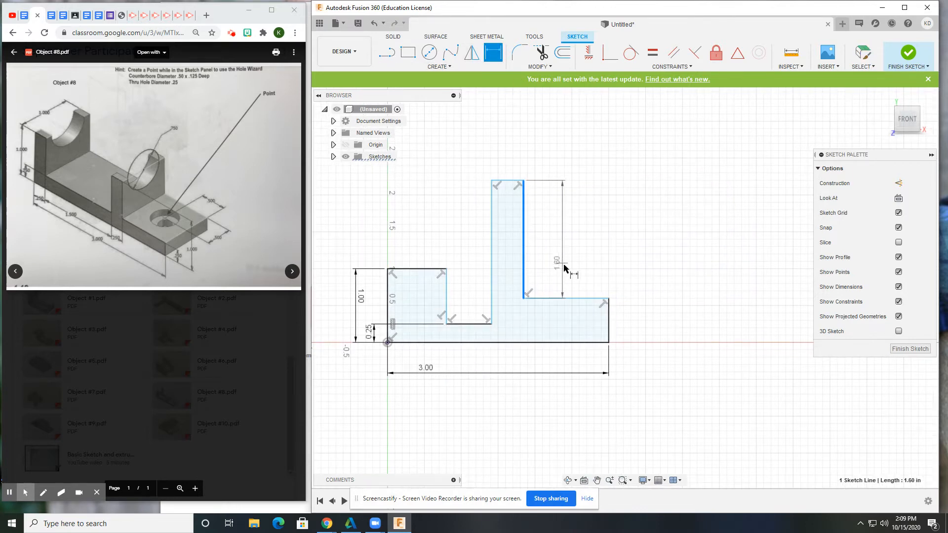
pyautogui.doubleClick(576, 299)
pyautogui.press('Escape')
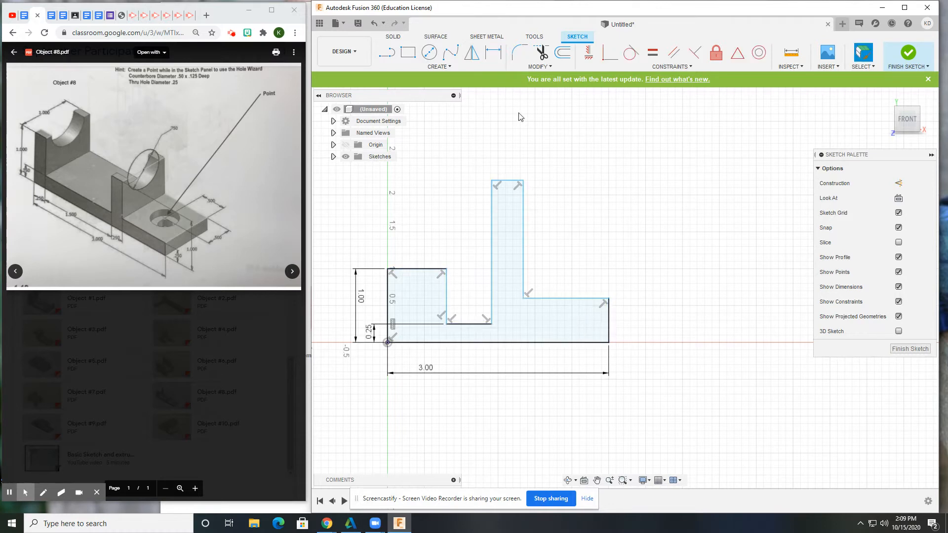
# Dimension the base thickness at the right end, between its upper line and the bottom edge, to 0.25 in.
pyautogui.click(493, 53)
pyautogui.click(573, 299)
pyautogui.click(570, 342)
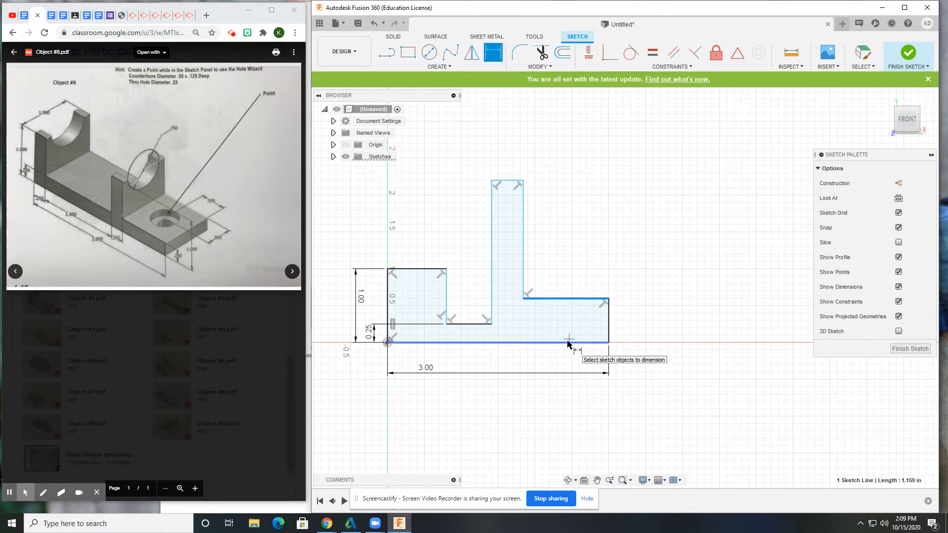
pyautogui.click(637, 324)
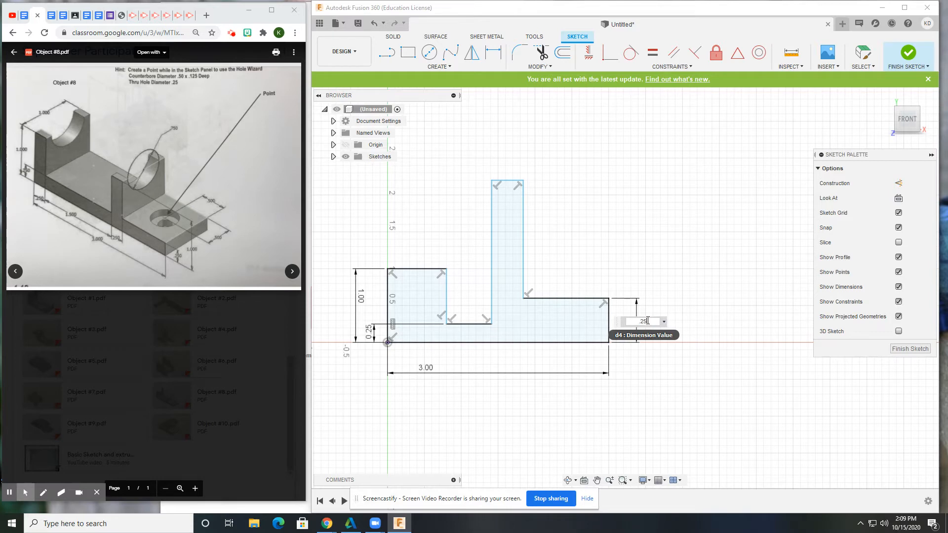
pyautogui.write('.25')
pyautogui.press('Return')
# Dimension the height from the bottom edge to the top of the second post to 1 in.
pyautogui.click(508, 180)
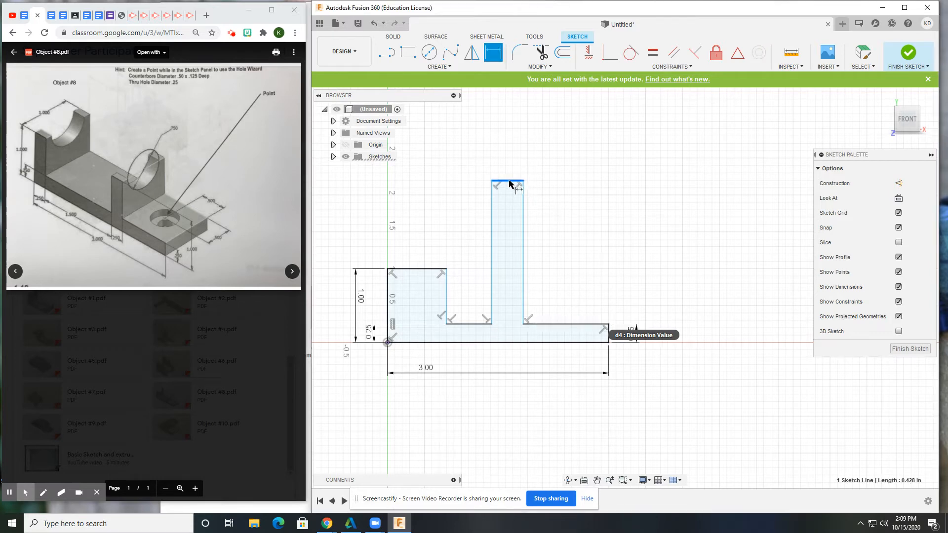
pyautogui.click(579, 342)
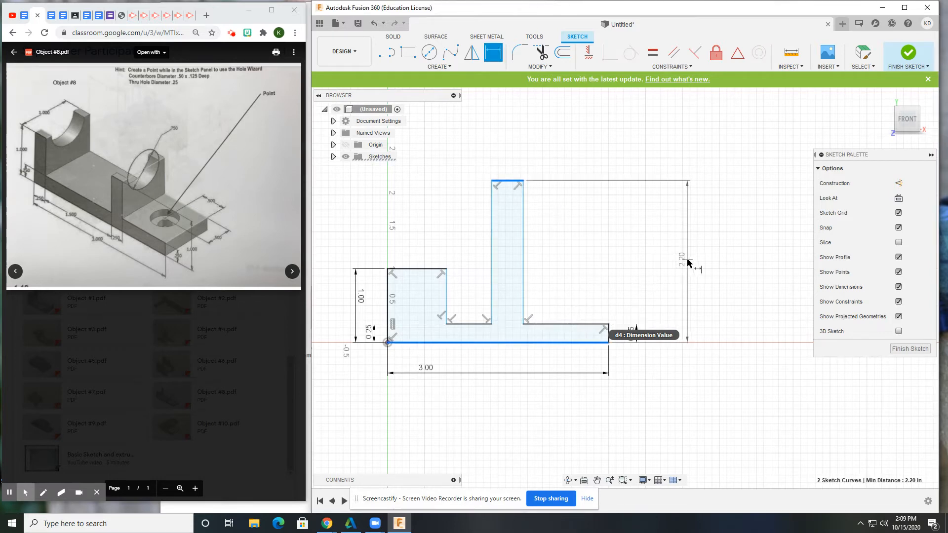
pyautogui.click(701, 268)
pyautogui.write('1')
pyautogui.press('Return')
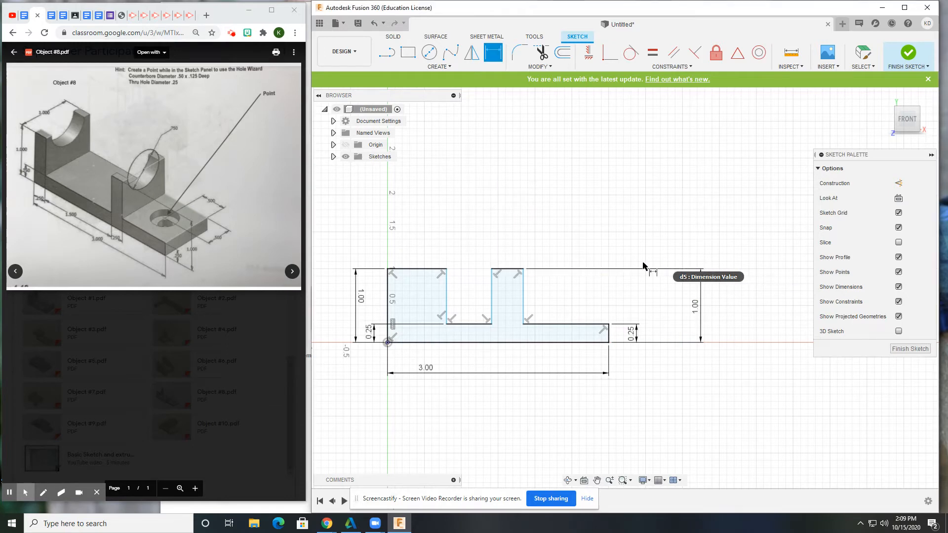
# Dimension the width of the second post between its two vertical sides to 0.25 in.
pyautogui.moveTo(606, 314); pyautogui.dragTo(640, 317, button='middle')
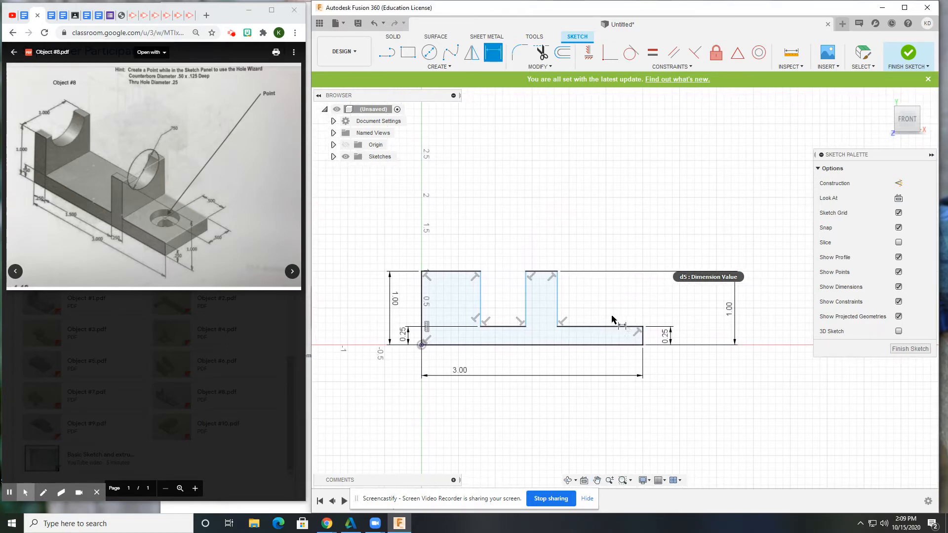
pyautogui.click(527, 311)
pyautogui.click(558, 316)
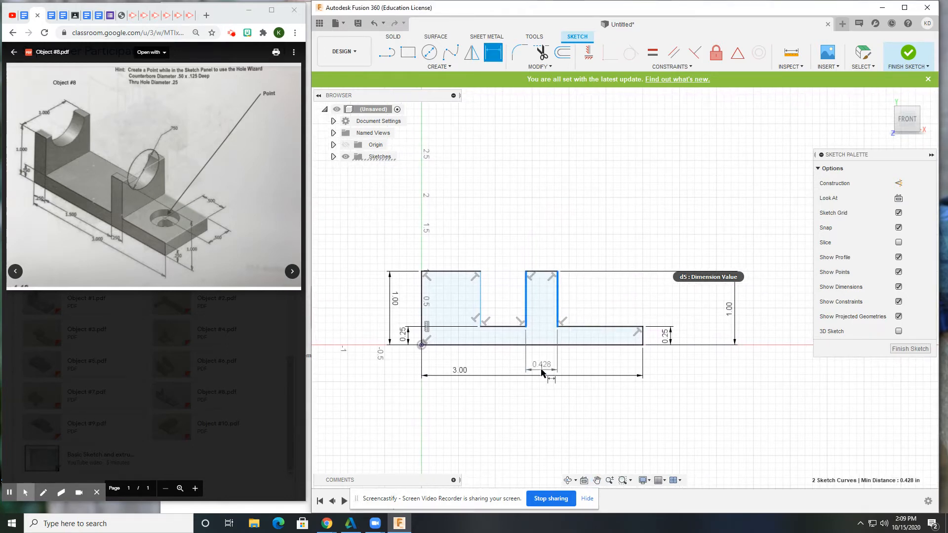
pyautogui.click(543, 362)
pyautogui.write('.25')
pyautogui.press('Return')
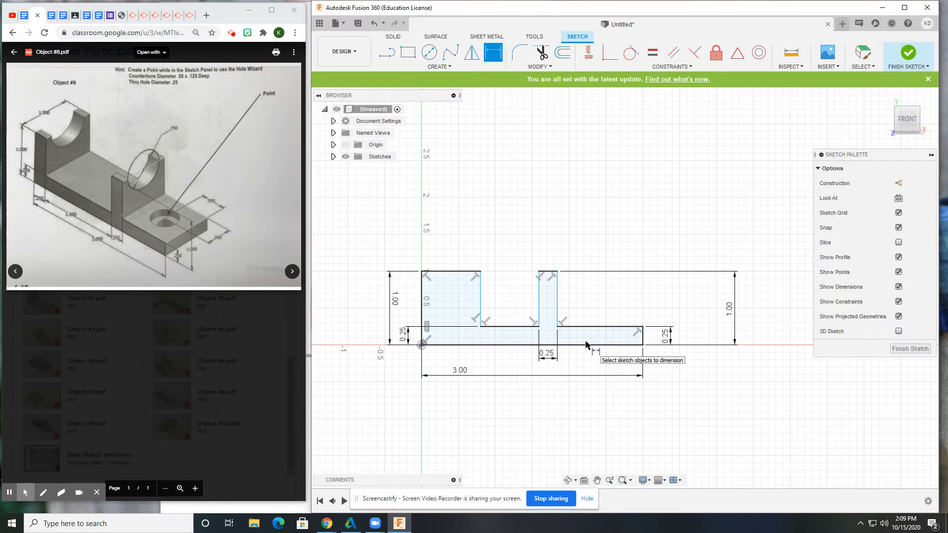
# Dimension the width of the left post between its two vertical sides to 0.25 in.
pyautogui.click(422, 316)
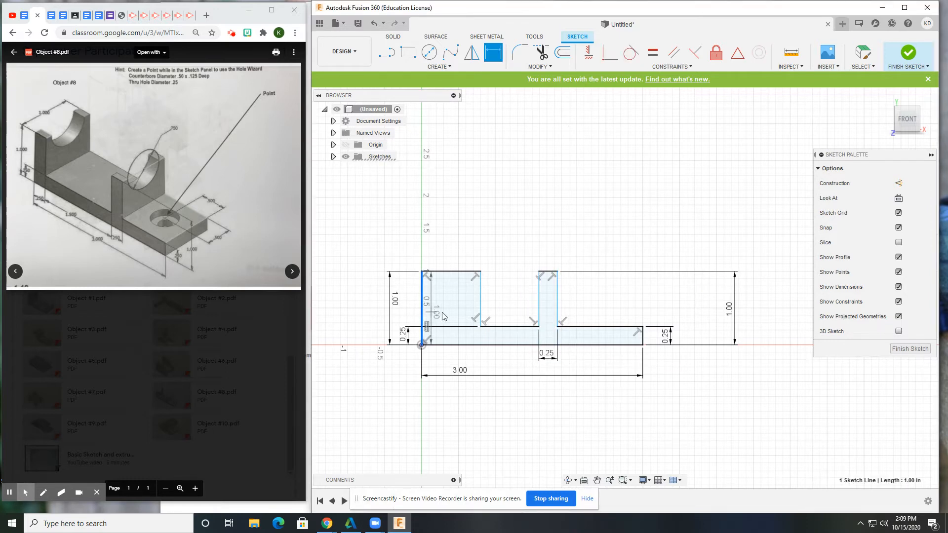
pyautogui.click(481, 318)
pyautogui.click(447, 358)
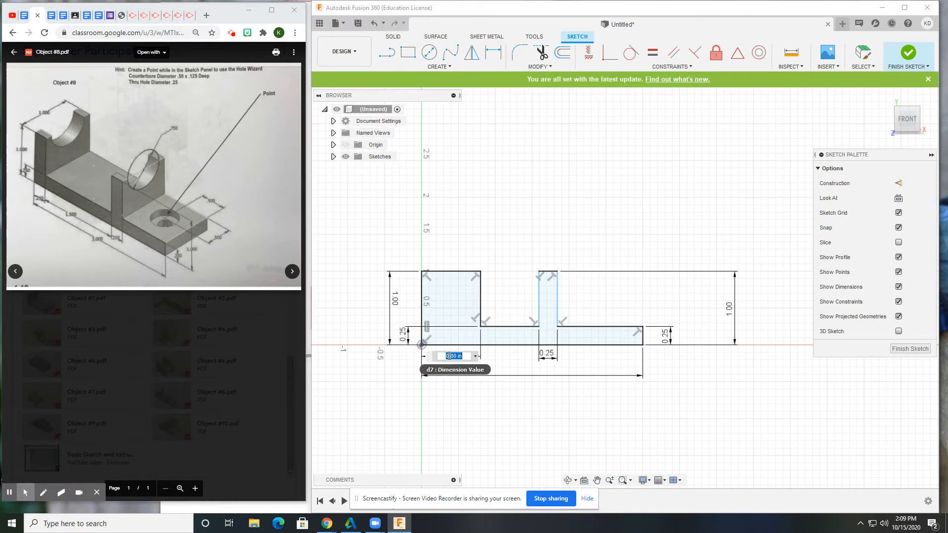
pyautogui.write('.25')
pyautogui.press('Return')
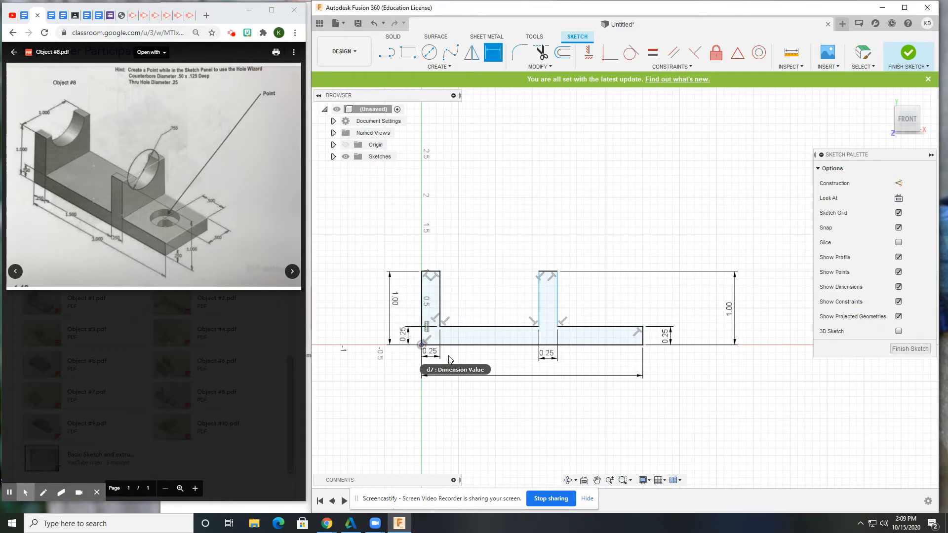
# Dimension the gap between the facing sides of the two posts to 1.5 in.
pyautogui.click(441, 302)
pyautogui.click(538, 302)
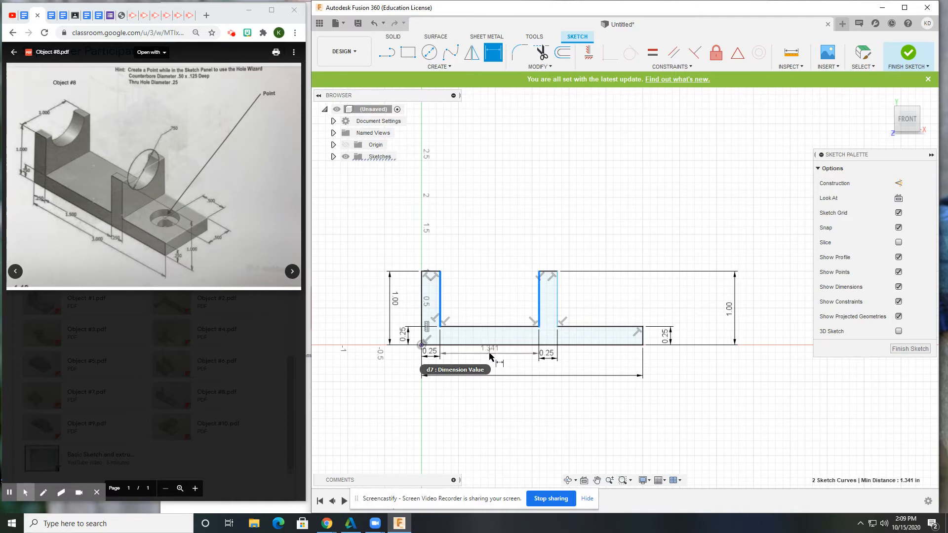
pyautogui.click(491, 353)
pyautogui.press('BackSpace')
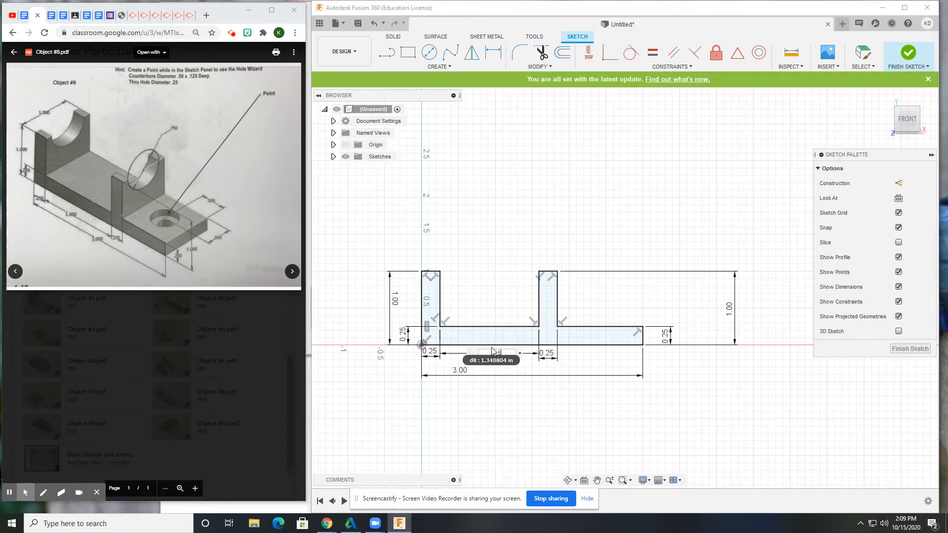
pyautogui.press('Return')
pyautogui.click(333, 156)
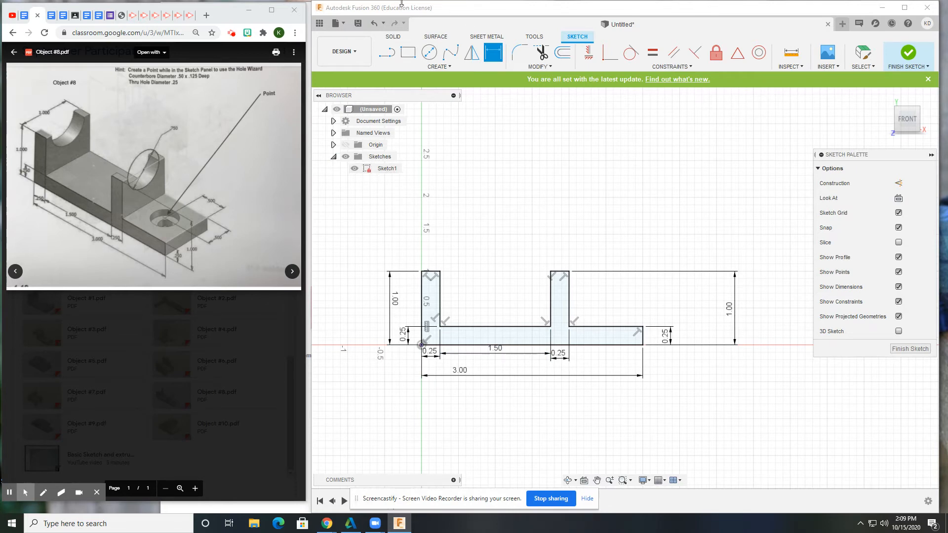
# Extrude the side profile by -1 in as a new body.
pyautogui.click(30, 124)
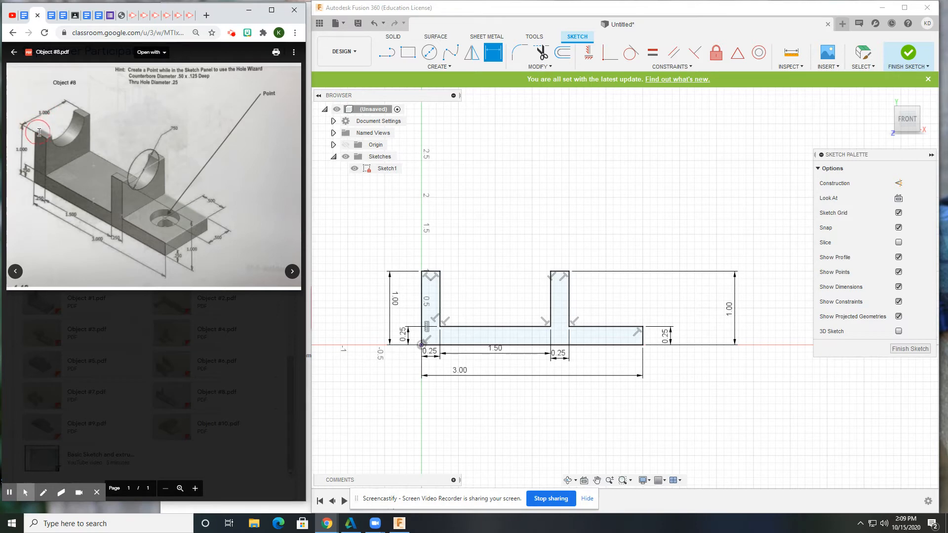
pyautogui.click(393, 36)
pyautogui.click(386, 52)
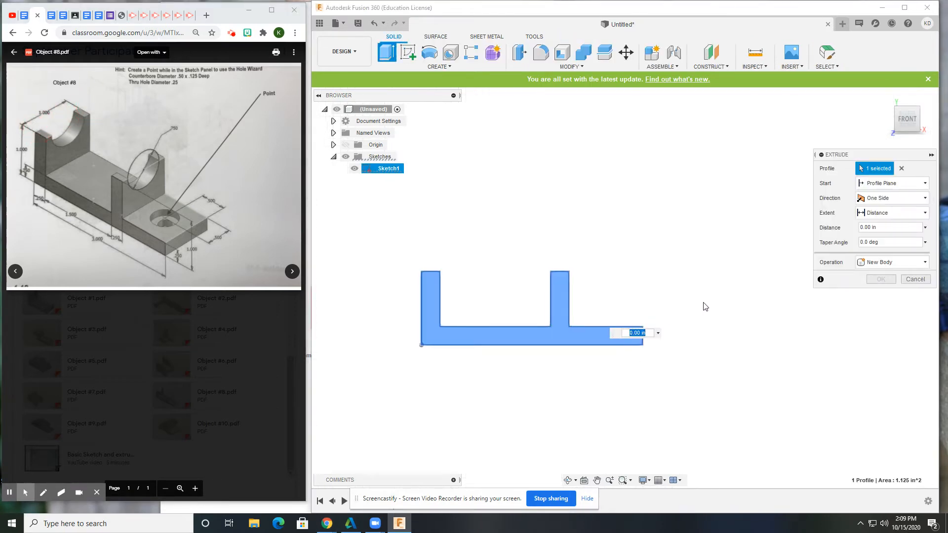
pyautogui.keyDown('shift'); pyautogui.moveTo(681, 306); pyautogui.dragTo(641, 329, button='middle'); pyautogui.keyUp('shift')
pyautogui.moveTo(526, 312); pyautogui.dragTo(599, 290)
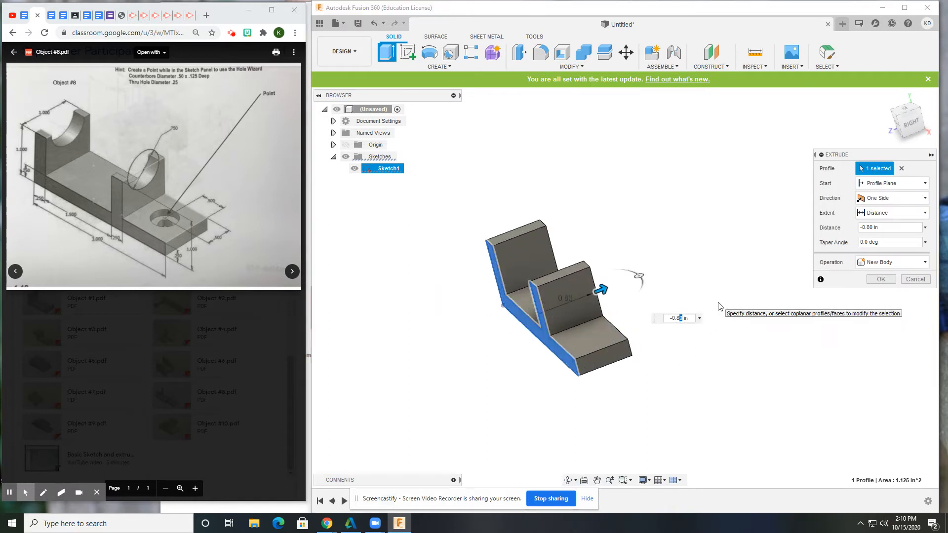
pyautogui.write('.1')
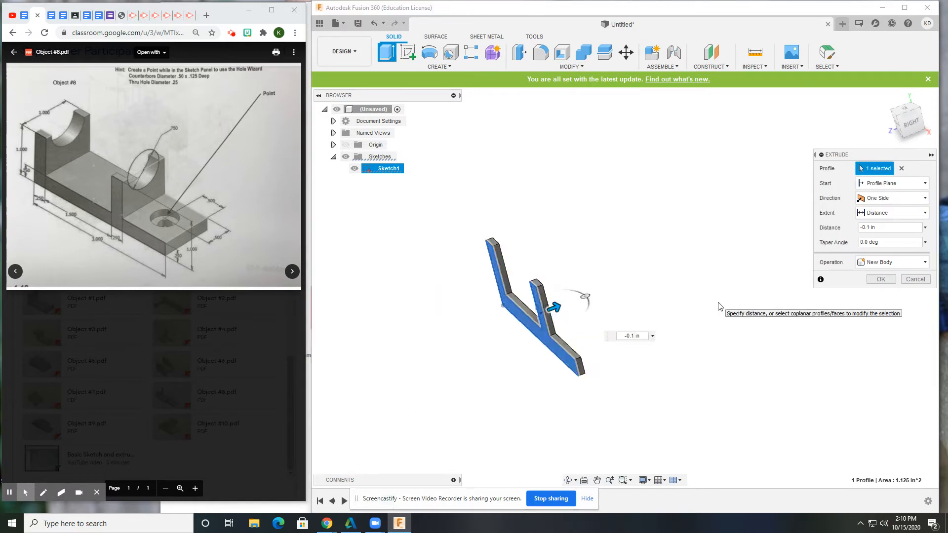
pyautogui.press('BackSpace')
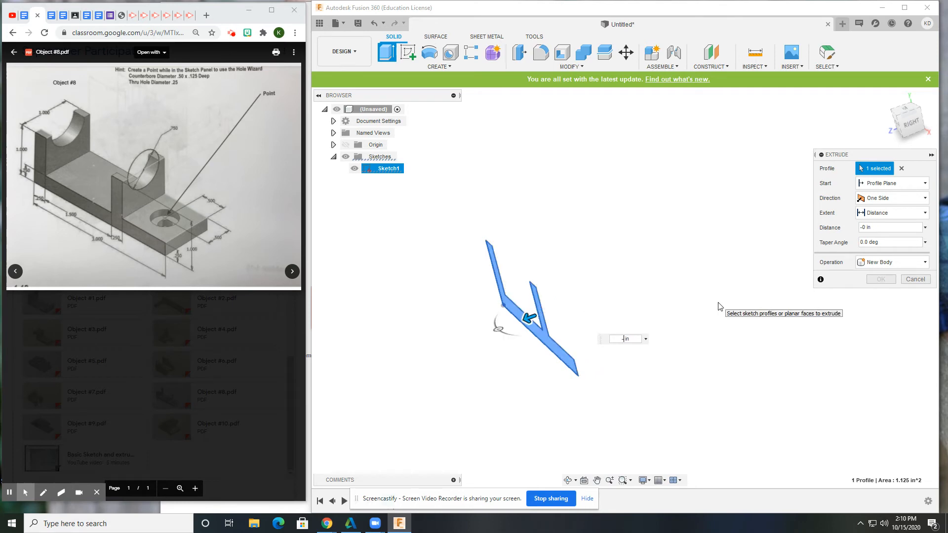
pyautogui.write('1')
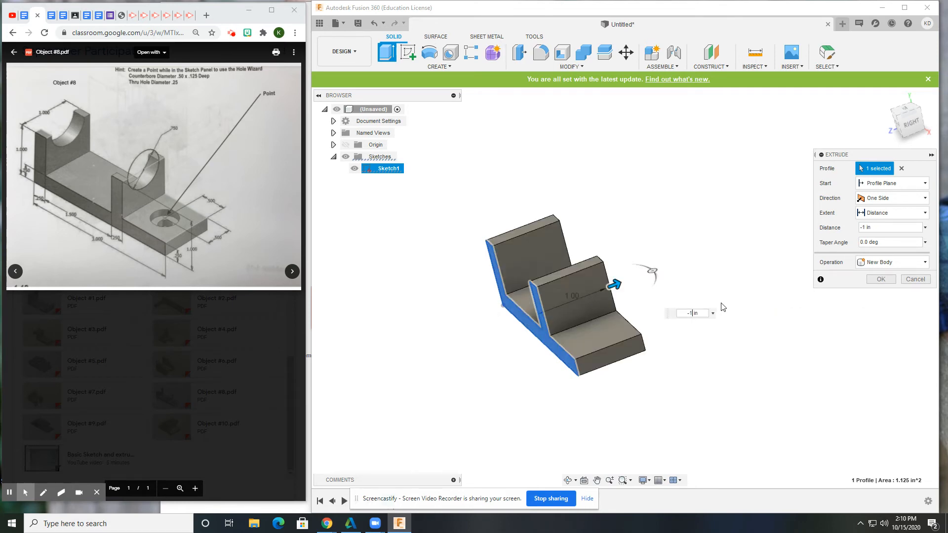
pyautogui.press('Return')
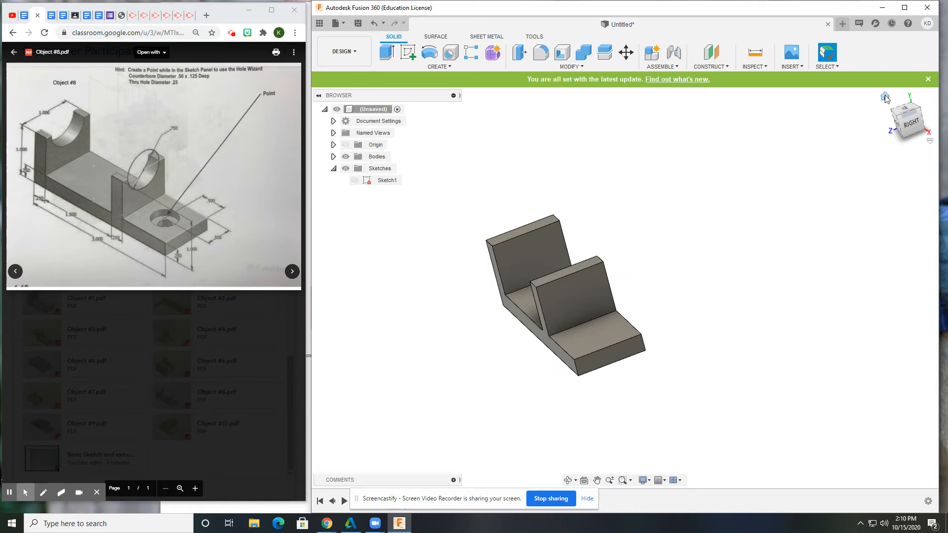
# Sketch a circle about 0.85 in in diameter on the second post's outer face, centred on its top edge's midpoint.
pyautogui.click(885, 97)
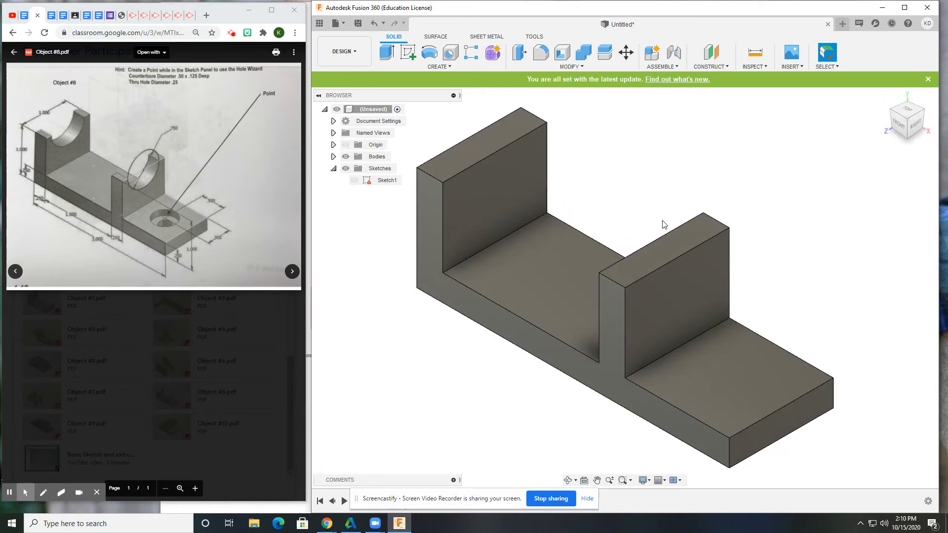
pyautogui.click(405, 54)
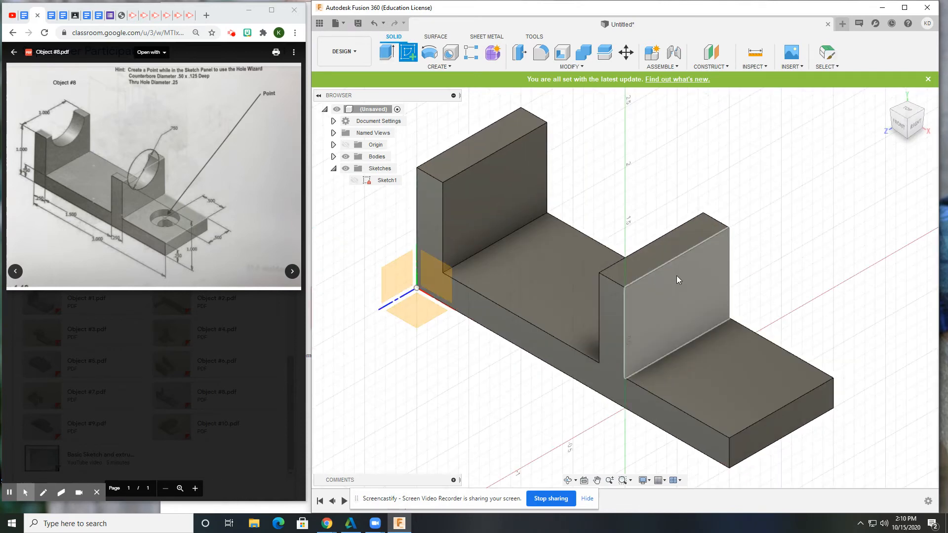
pyautogui.click(681, 281)
pyautogui.click(429, 52)
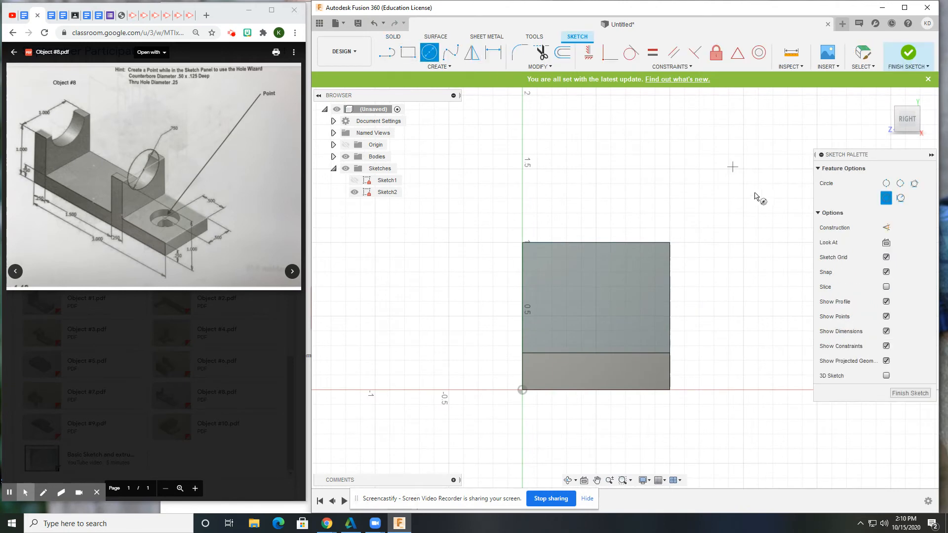
pyautogui.click(130, 177)
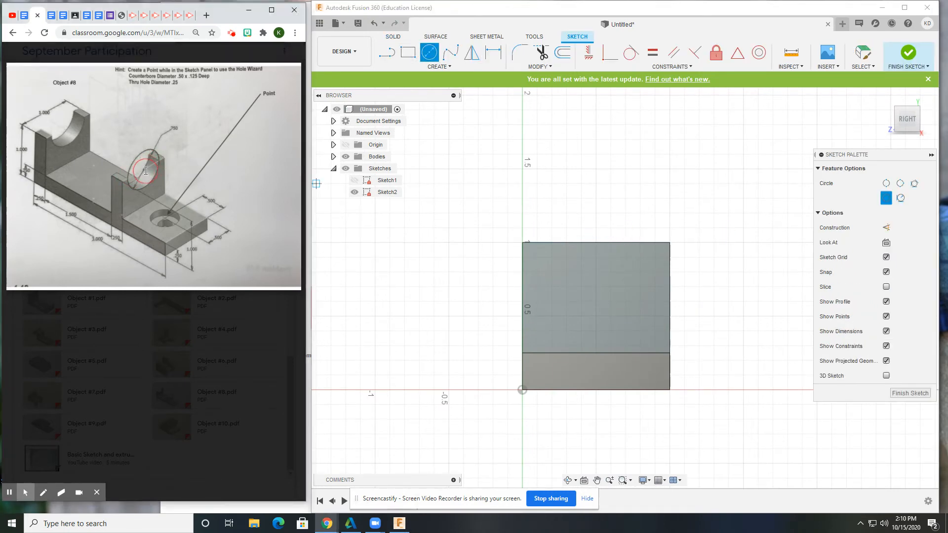
pyautogui.click(596, 243)
pyautogui.click(604, 182)
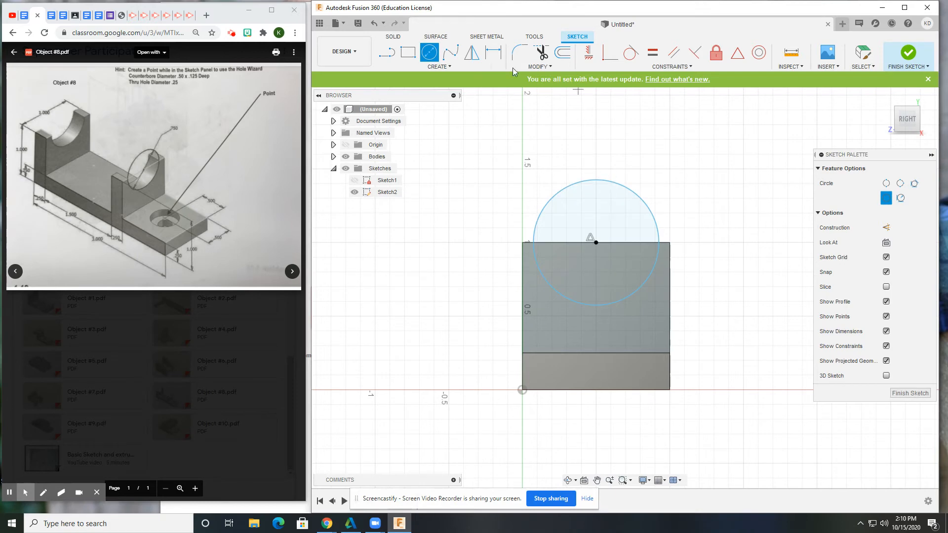
# Dimension the circle's diameter to 0.75 in.
pyautogui.press('d')
pyautogui.click(642, 196)
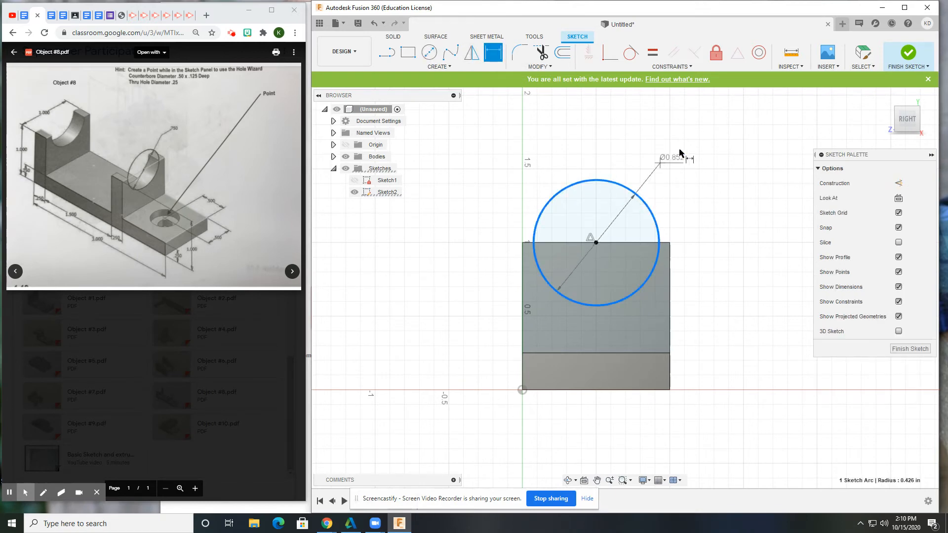
pyautogui.click(689, 154)
pyautogui.write('.75')
pyautogui.press('Return')
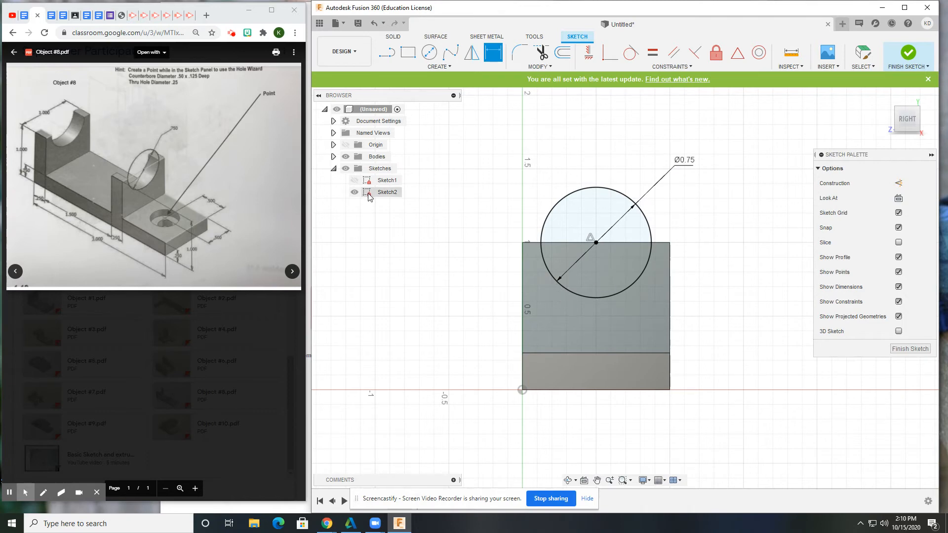
# Extrude both halves of the circle as a cut through both posts, up to the left post's outer face.
pyautogui.click(393, 36)
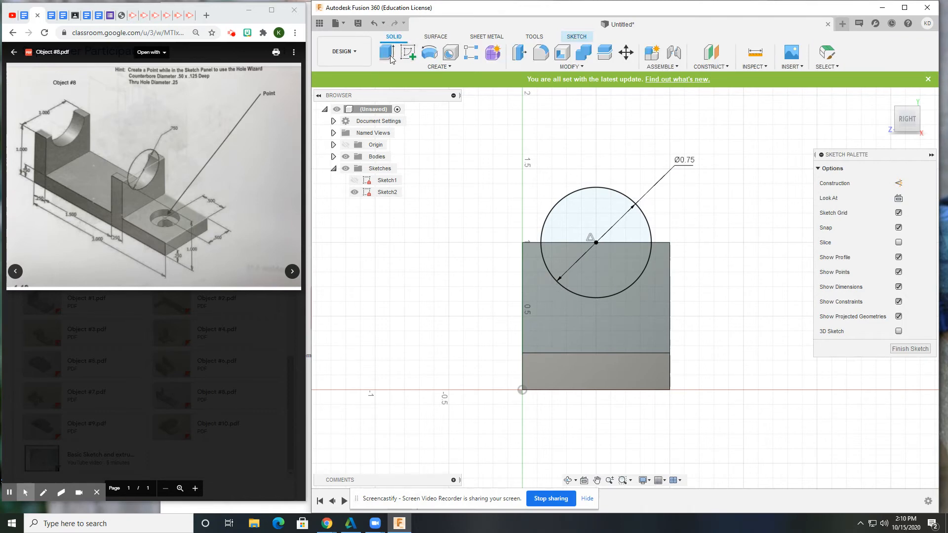
pyautogui.click(387, 51)
pyautogui.click(685, 223)
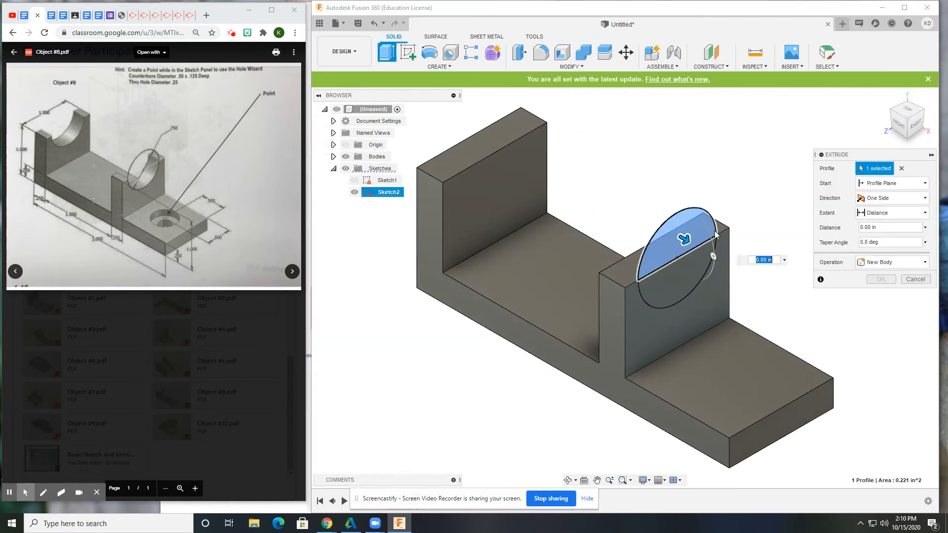
pyautogui.click(687, 273)
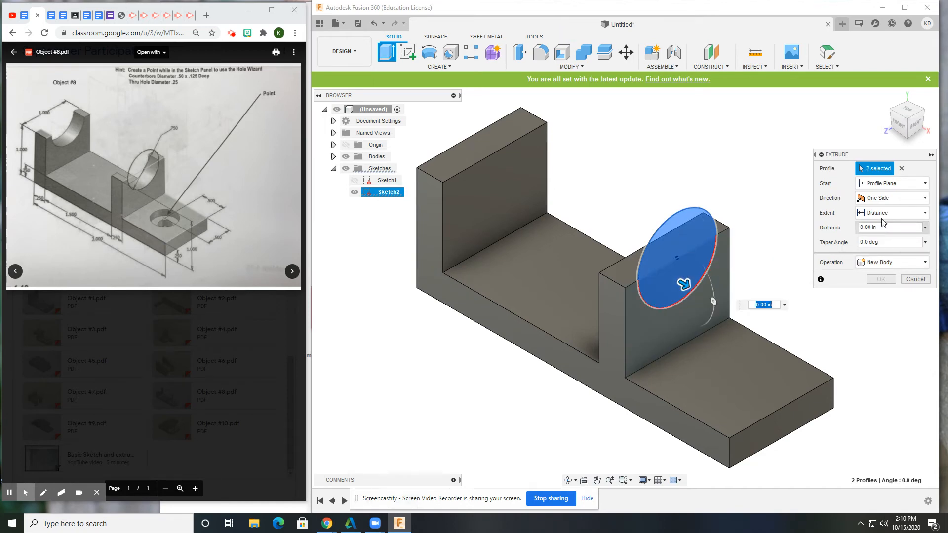
pyautogui.click(894, 213)
pyautogui.click(879, 237)
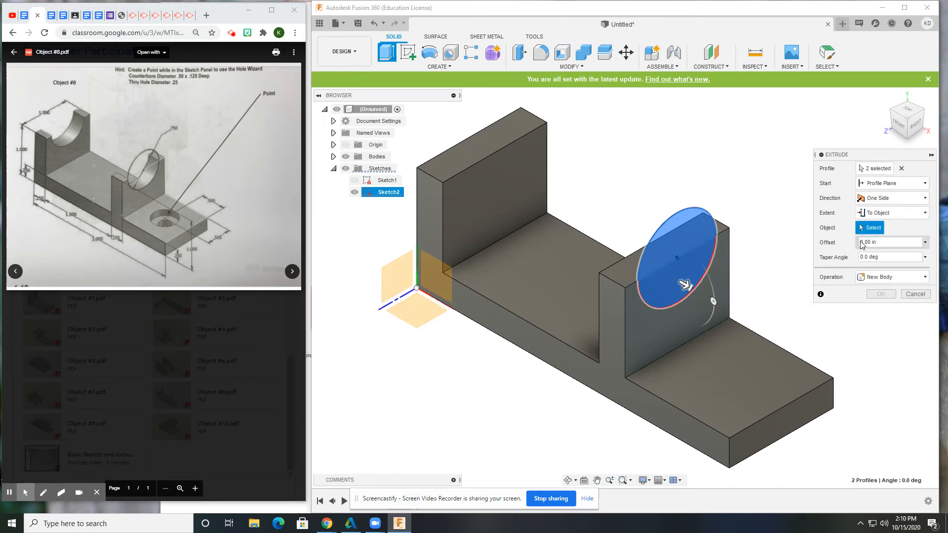
pyautogui.keyDown('shift'); pyautogui.moveTo(596, 220); pyautogui.dragTo(513, 416, button='middle'); pyautogui.keyUp('shift')
pyautogui.click(514, 413)
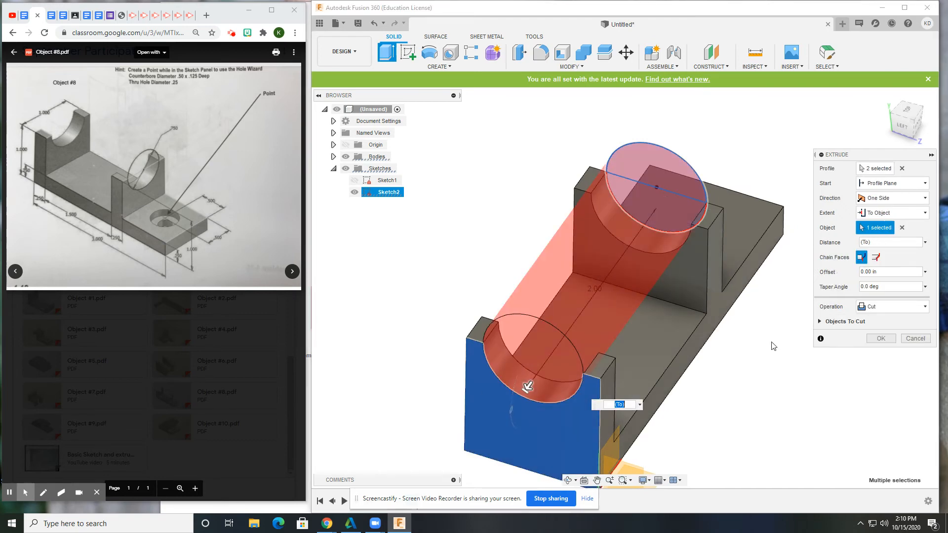
pyautogui.keyDown('shift'); pyautogui.moveTo(771, 341); pyautogui.dragTo(810, 197, button='middle'); pyautogui.keyUp('shift')
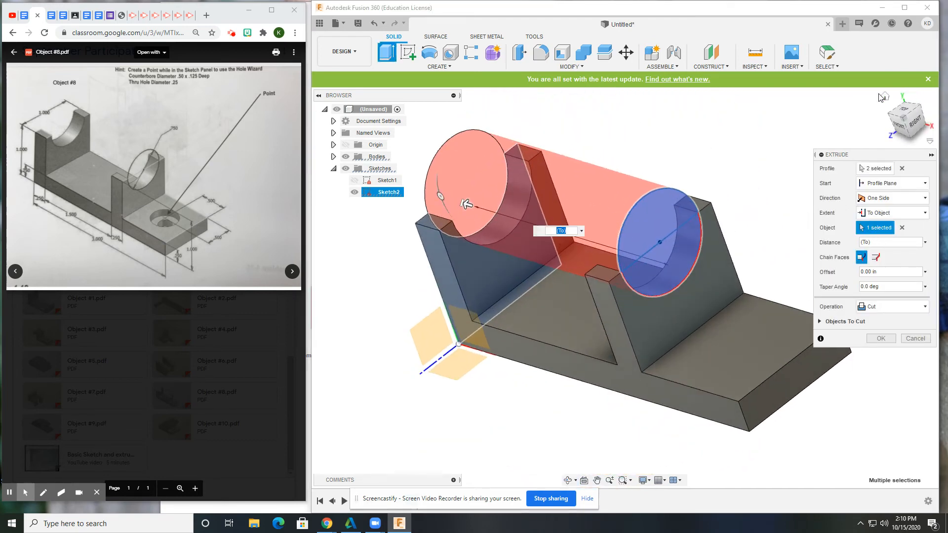
pyautogui.click(883, 96)
pyautogui.click(881, 340)
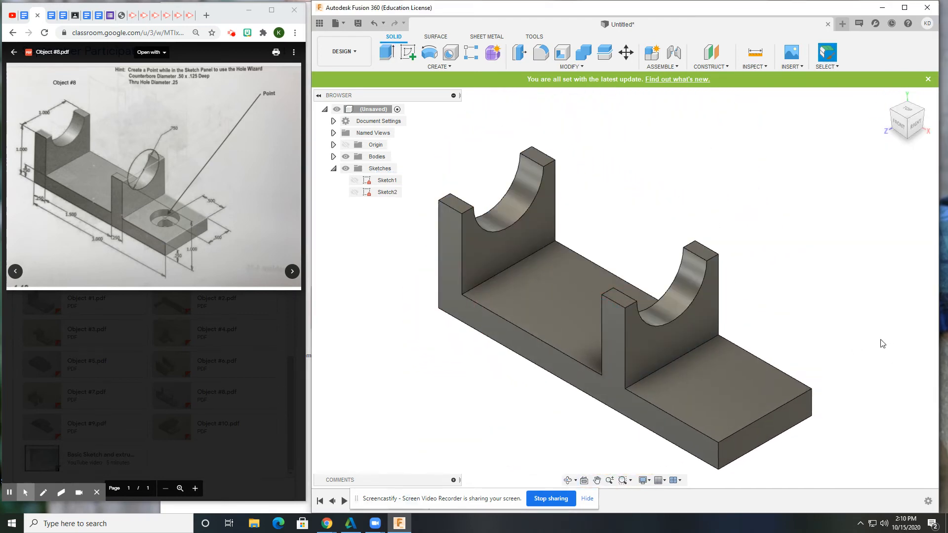
# Start a sketch on the base's top face beyond the second post and place a point near its middle.
pyautogui.moveTo(679, 289); pyautogui.dragTo(543, 207, button='middle')
pyautogui.click(408, 52)
pyautogui.click(567, 302)
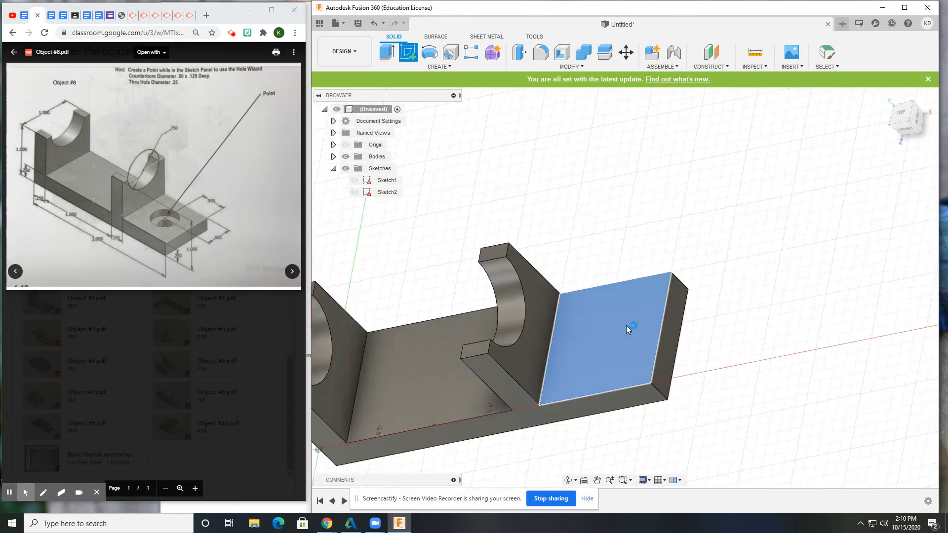
pyautogui.moveTo(636, 341); pyautogui.dragTo(599, 334, button='middle')
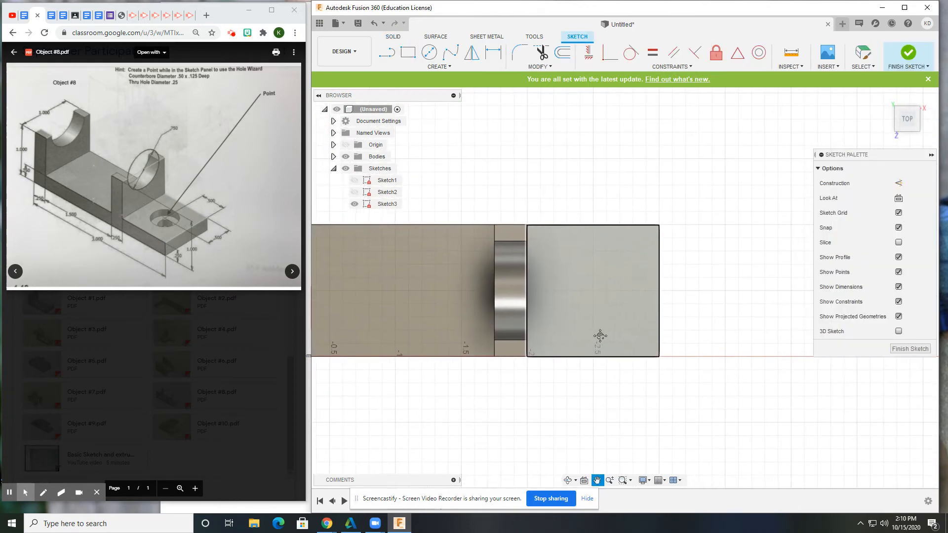
pyautogui.click(450, 67)
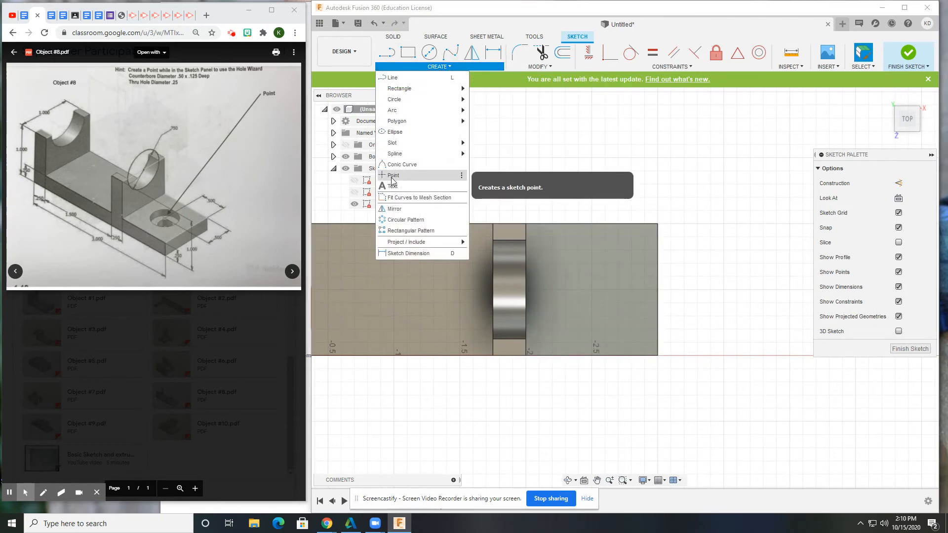
pyautogui.click(393, 176)
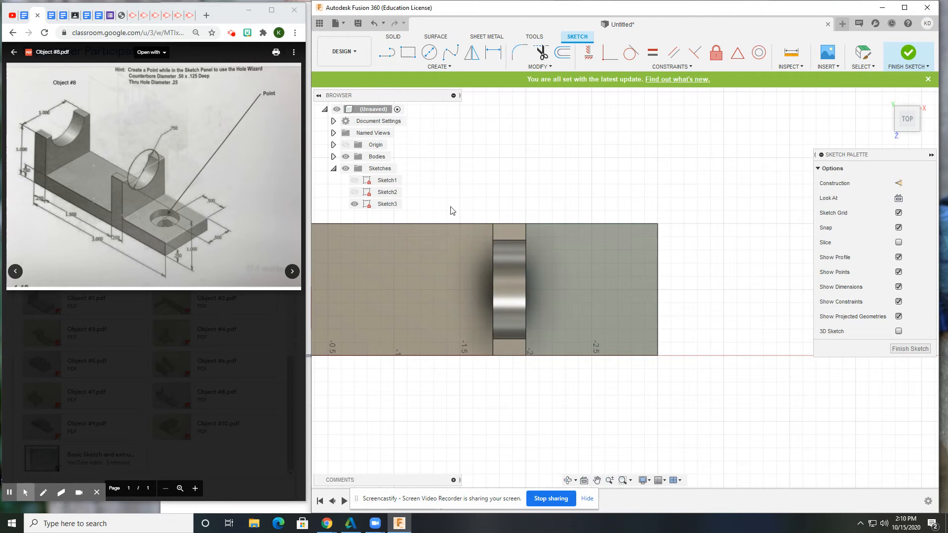
pyautogui.click(604, 276)
# Dimension the point's distance from the base's end edge to 0.5 in.
pyautogui.click(492, 52)
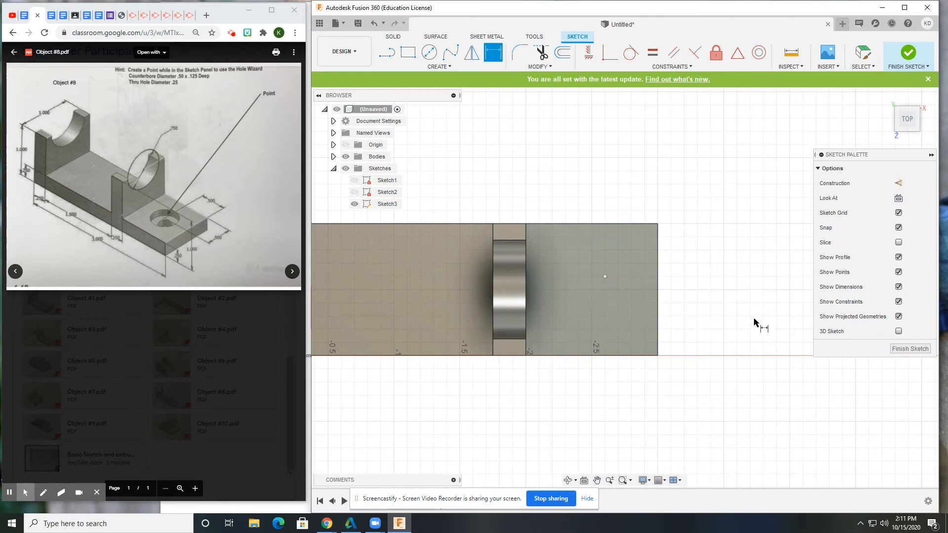
pyautogui.click(606, 278)
pyautogui.click(658, 281)
pyautogui.click(626, 184)
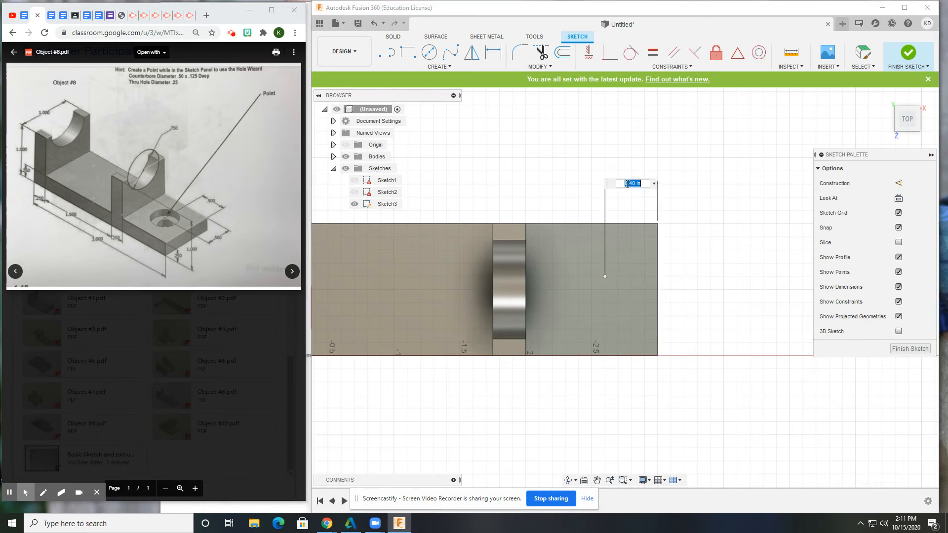
pyautogui.write('.5')
pyautogui.press('Return')
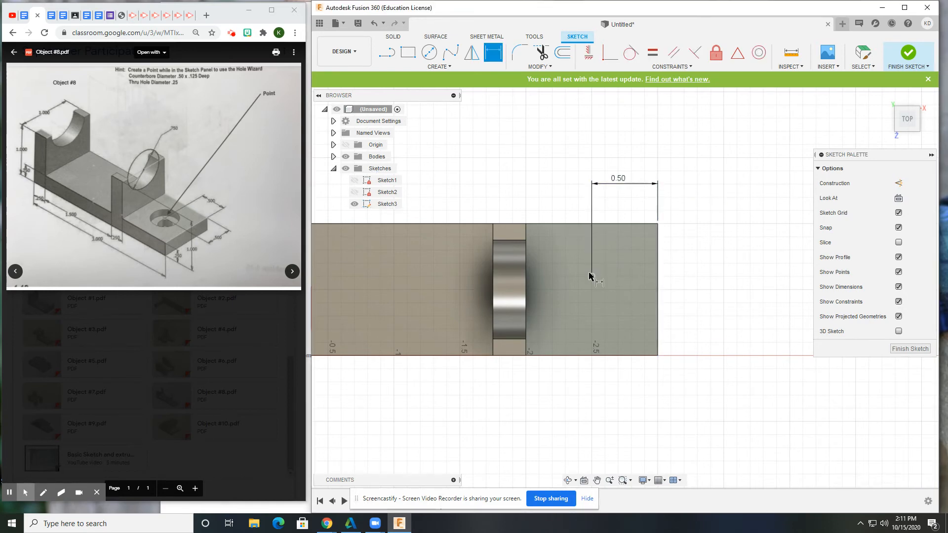
# Dimension the point's distance from the base's long back edge to 0.5 in and finish the sketch.
pyautogui.click(592, 277)
pyautogui.click(606, 224)
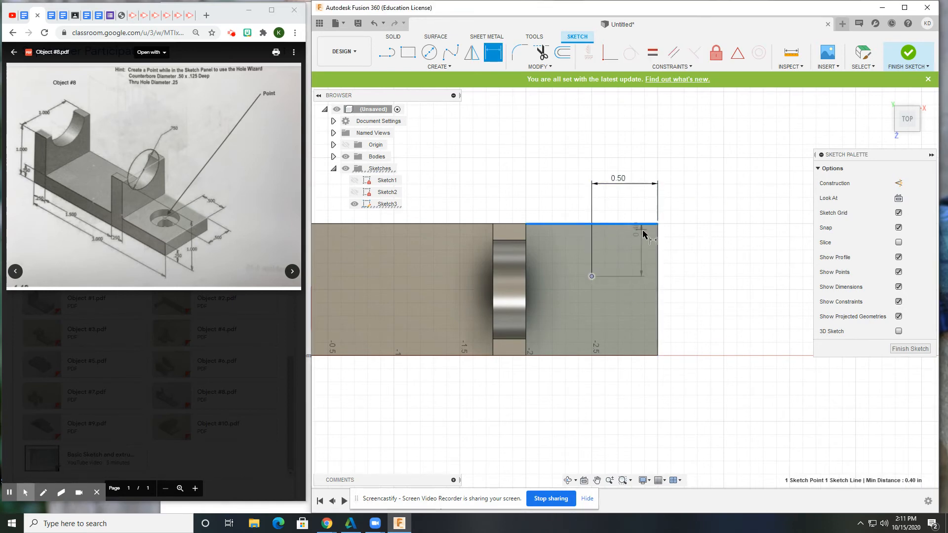
pyautogui.click(685, 254)
pyautogui.write('.5')
pyautogui.press('Return')
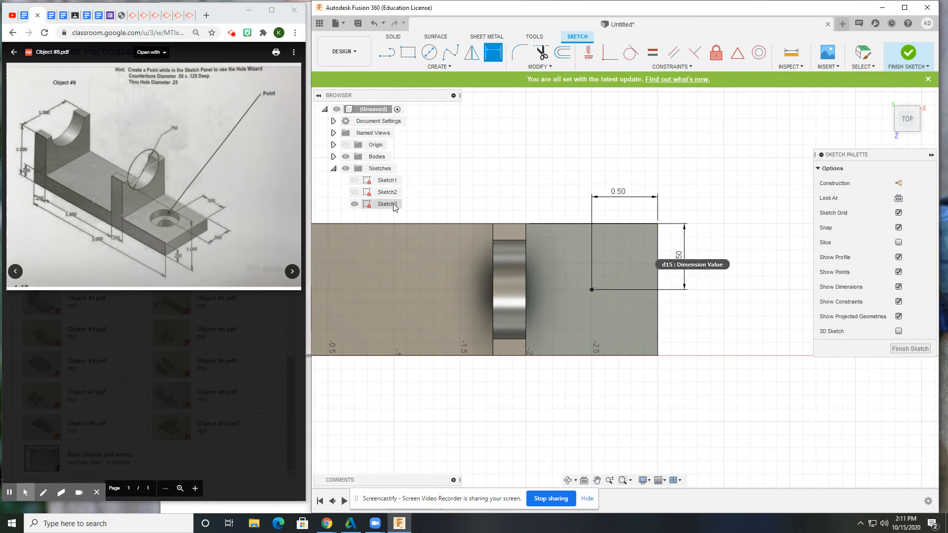
pyautogui.click(924, 50)
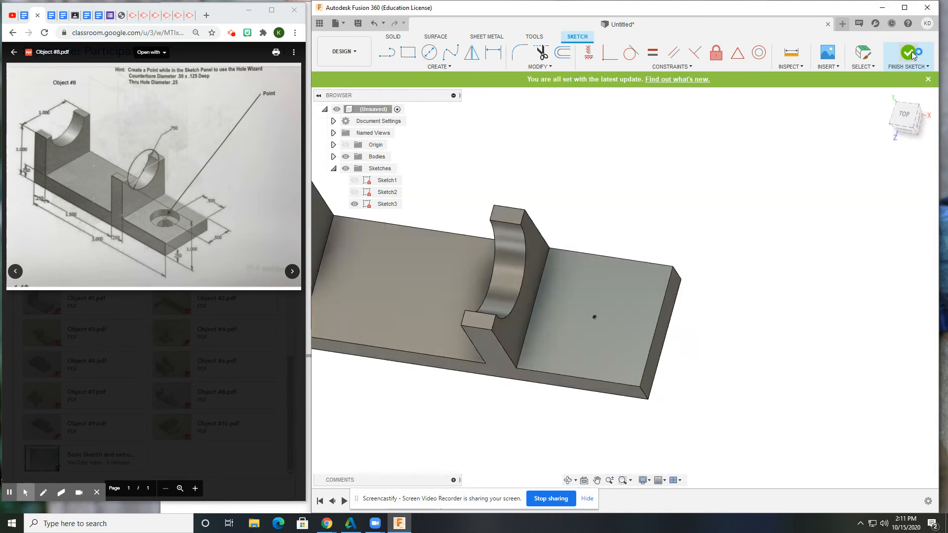
# Start a hole at the sketch point on the base's top face and make it a counterbore type.
pyautogui.click(450, 52)
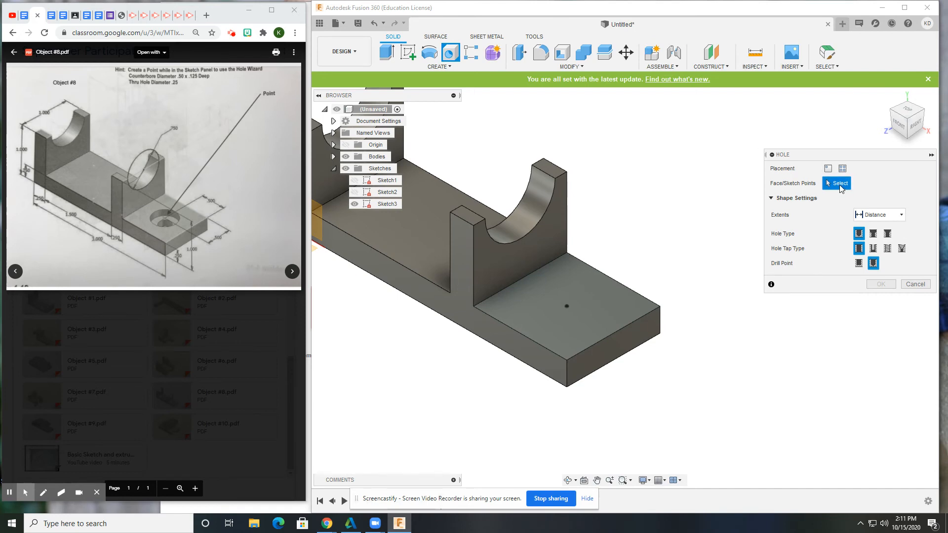
pyautogui.click(577, 305)
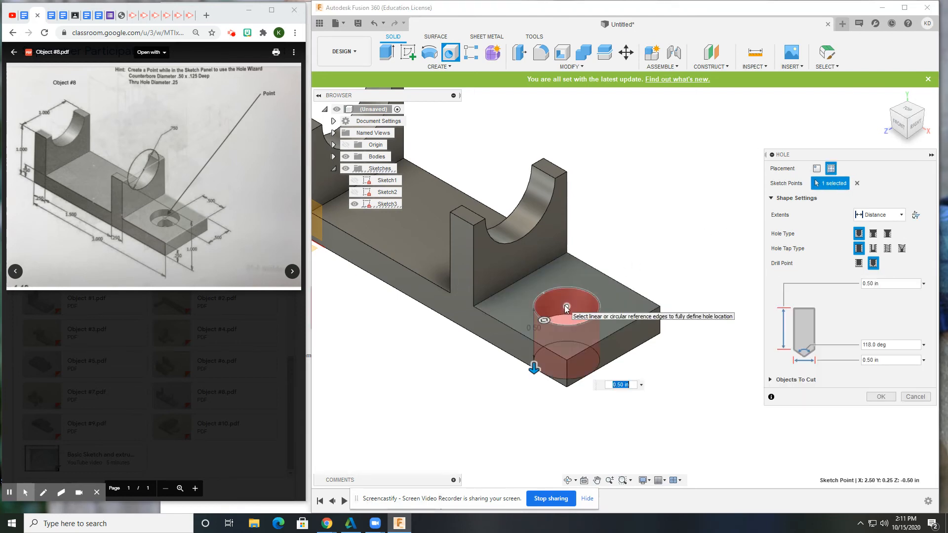
pyautogui.click(874, 234)
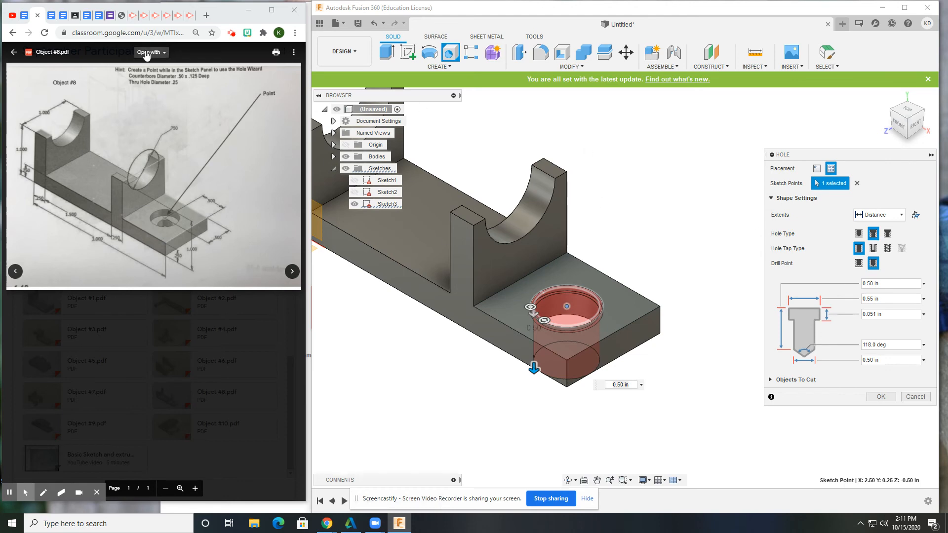
# Set the hole's counterbore diameter to 0.5 in and the counterbore depth to 0.125 in.
pyautogui.click(881, 298)
pyautogui.write('.5')
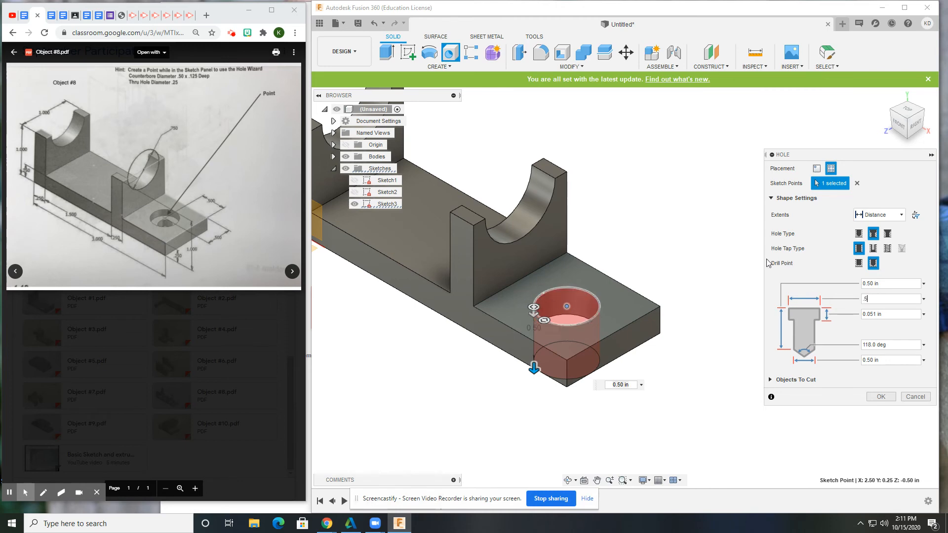
pyautogui.click(864, 313)
pyautogui.press('BackSpace')
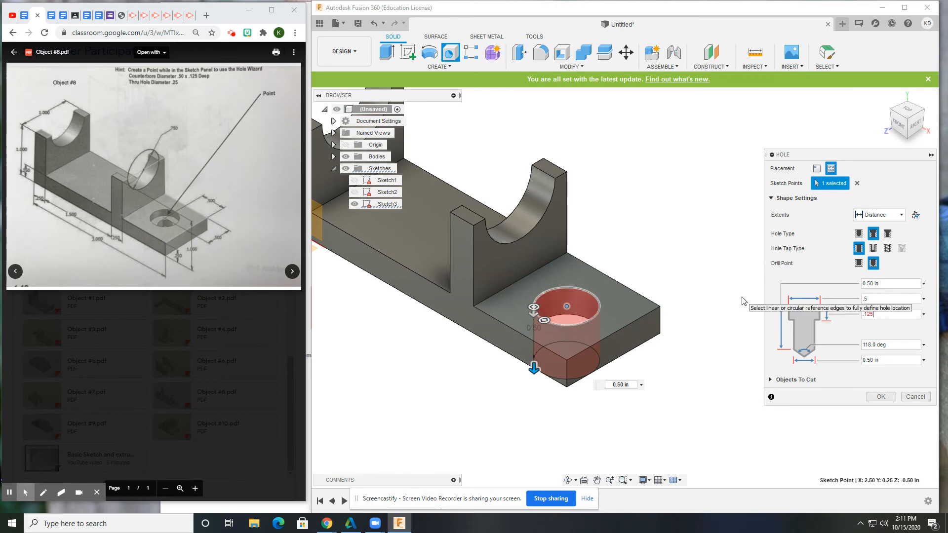
pyautogui.press('Return')
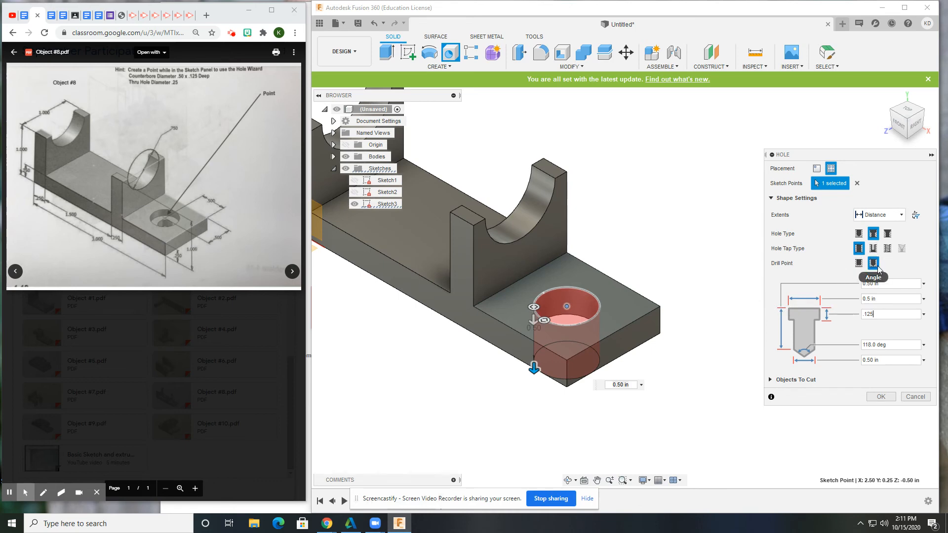
# Set the drilled hole's diameter to 0.25 in and create the counterbored hole through the base.
pyautogui.press('Tab')
pyautogui.press('Tab')
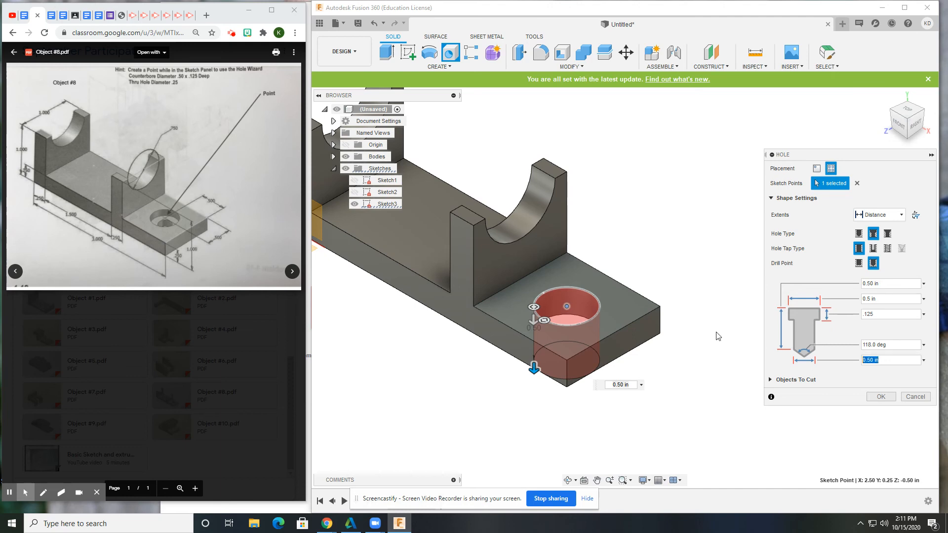
pyautogui.write('.25')
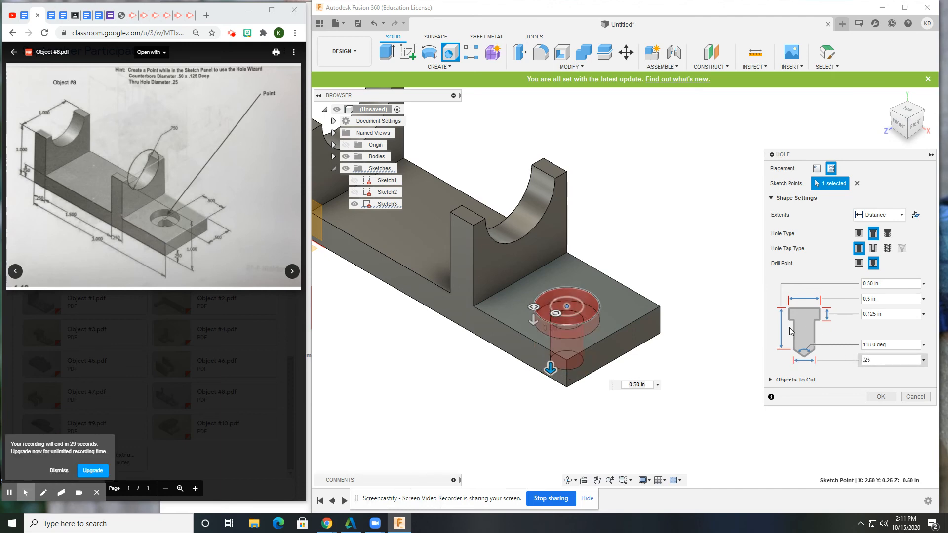
pyautogui.click(888, 284)
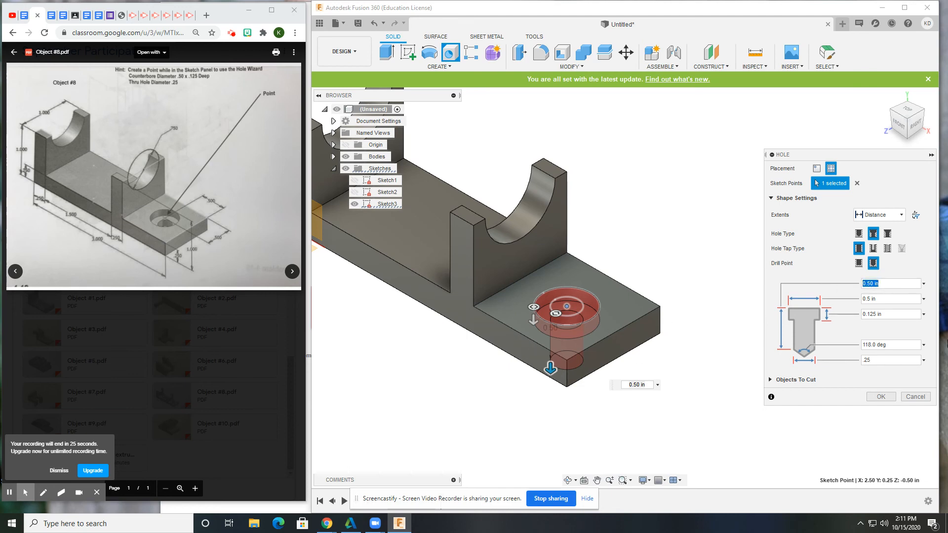
pyautogui.click(880, 397)
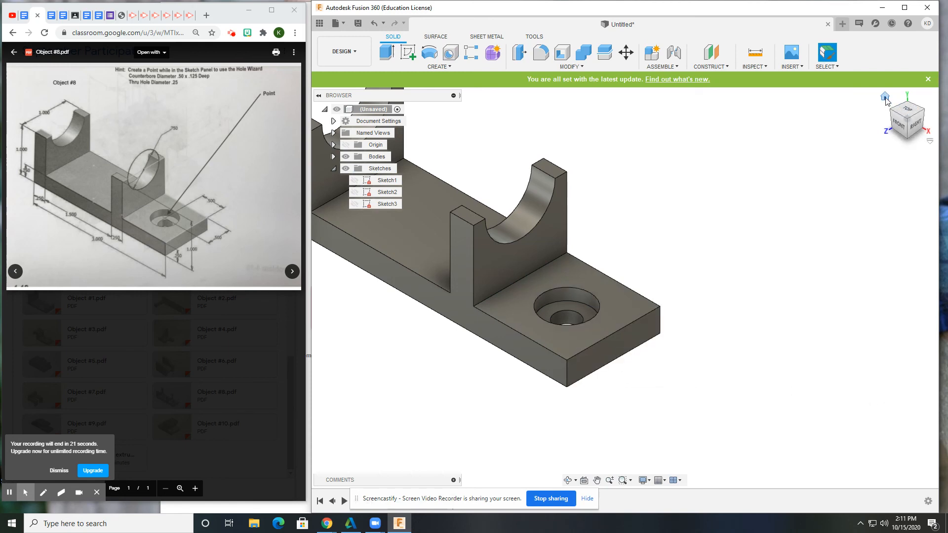
# Measure the counterbore's upper circular edge with the whole part in view, and collapse the Sketches folder.
pyautogui.click(884, 99)
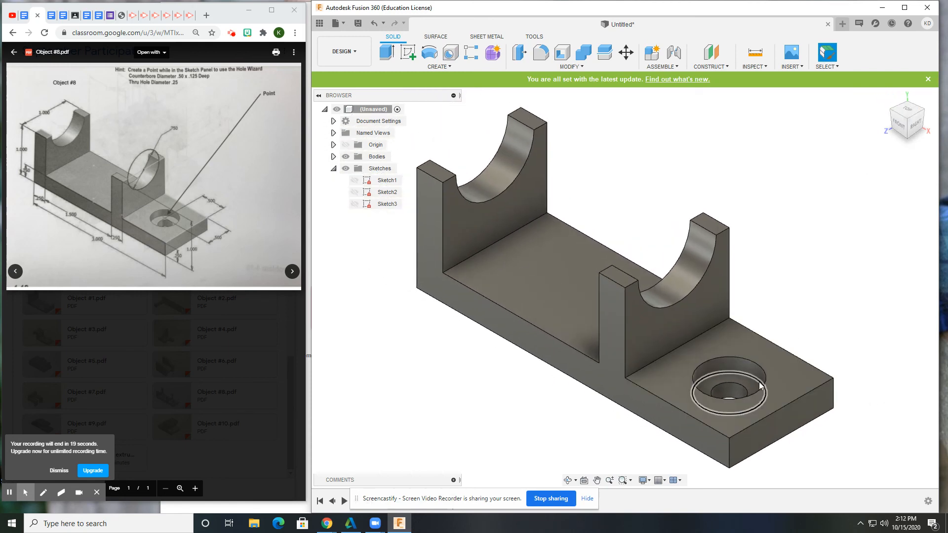
pyautogui.click(751, 52)
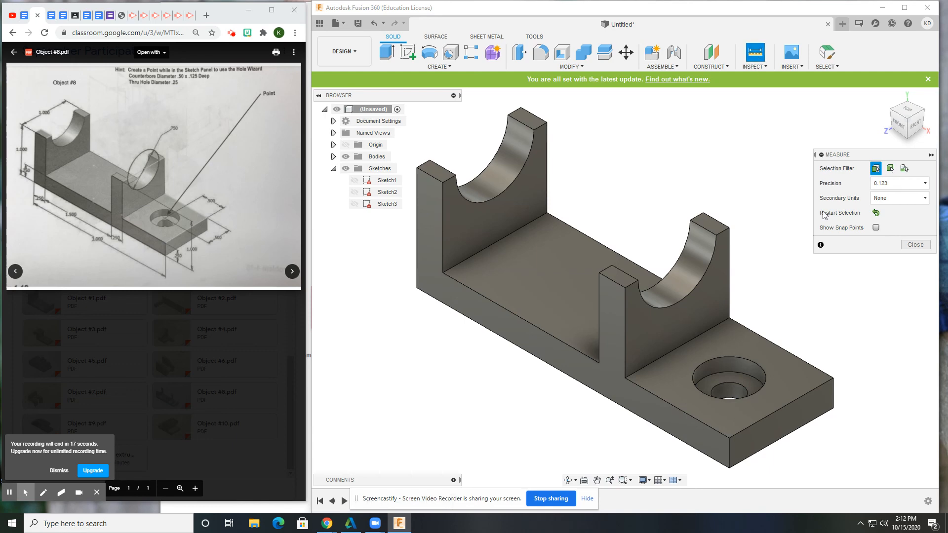
pyautogui.click(749, 364)
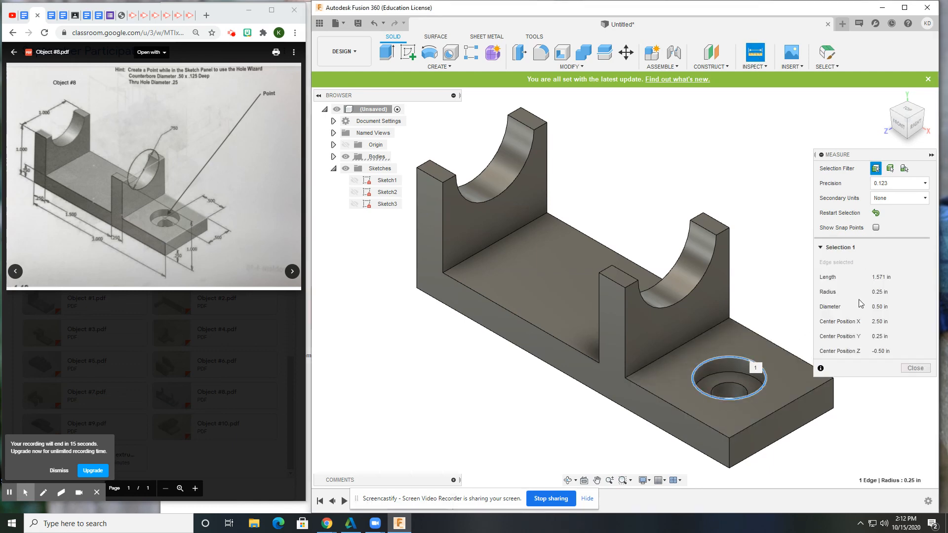
pyautogui.click(915, 368)
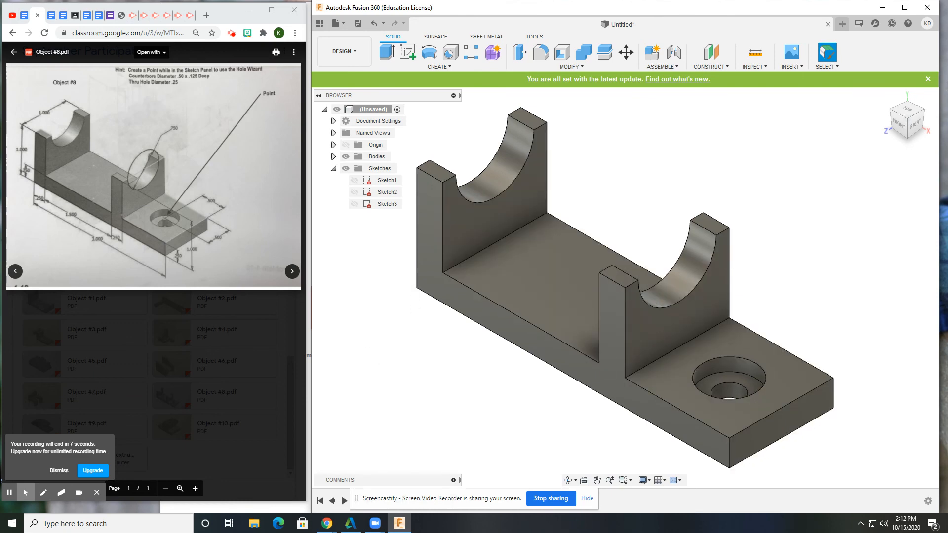
pyautogui.click(333, 169)
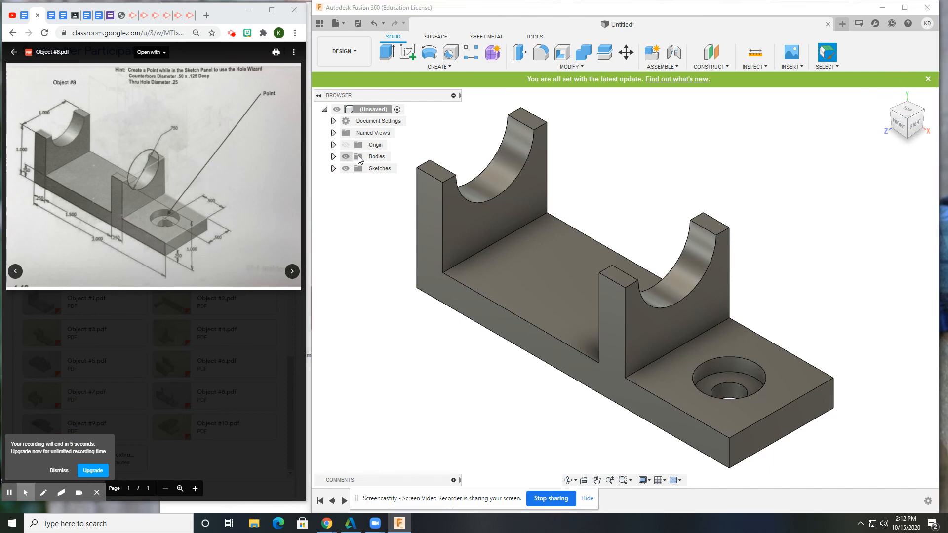